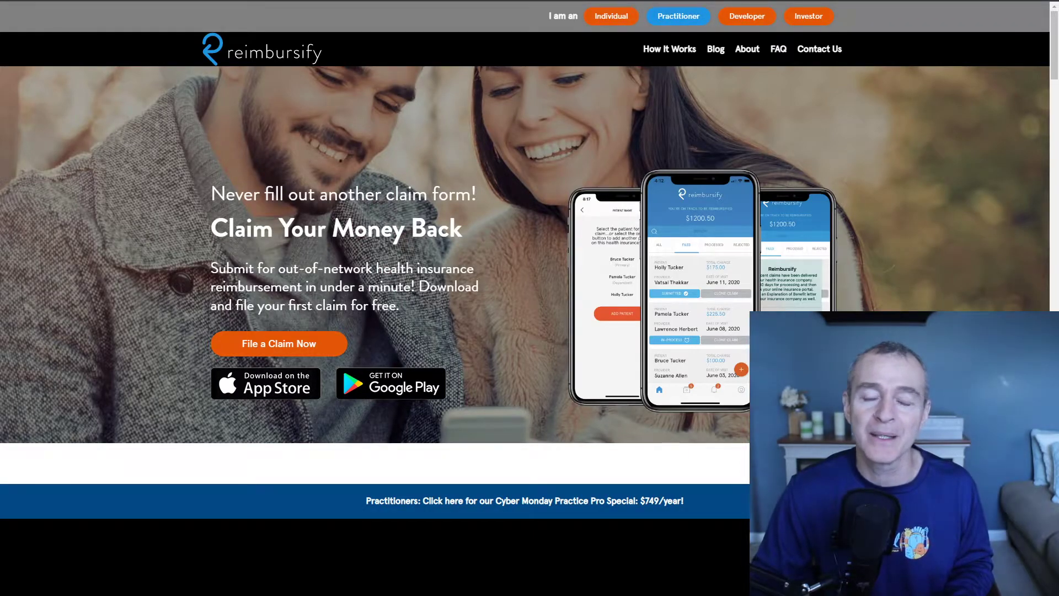
# Step: Show the practitioner plan comparison and highlight the 'Register Practice info' feature row
pyautogui.click(682, 21)
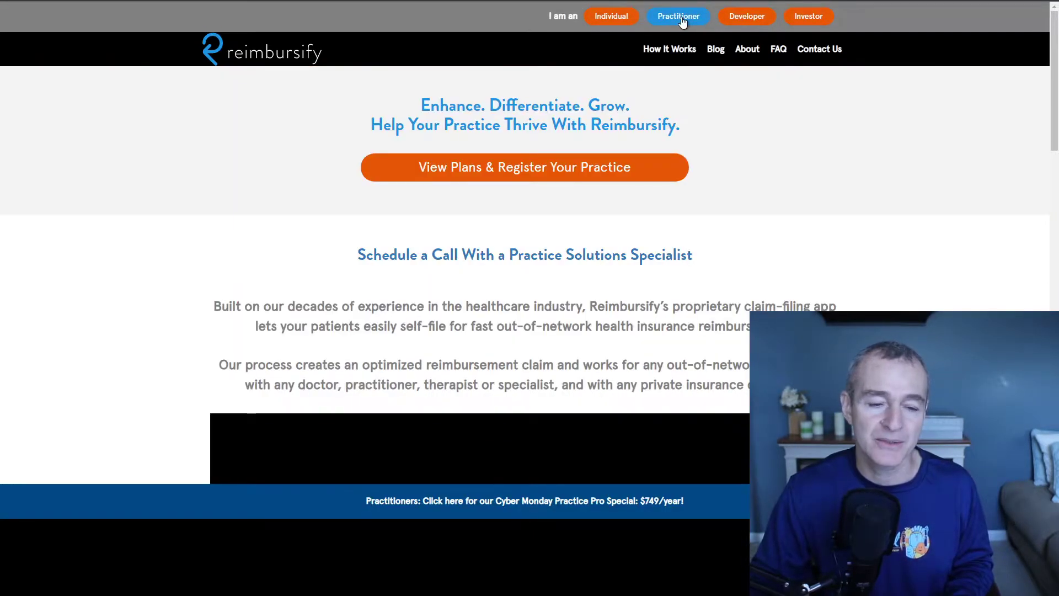
pyautogui.click(488, 175)
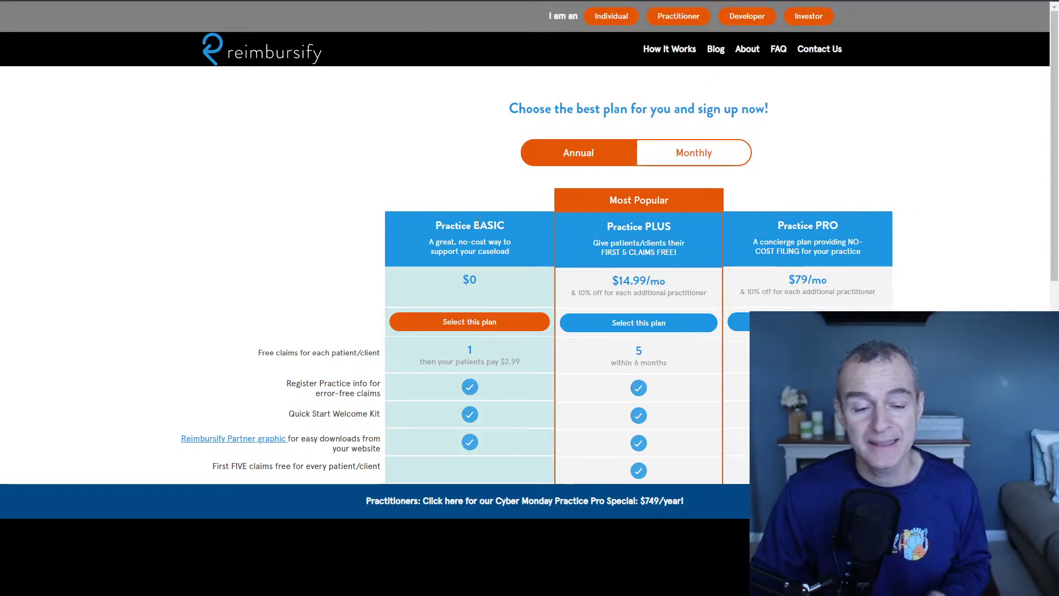
pyautogui.scroll(-2, 478, 223)
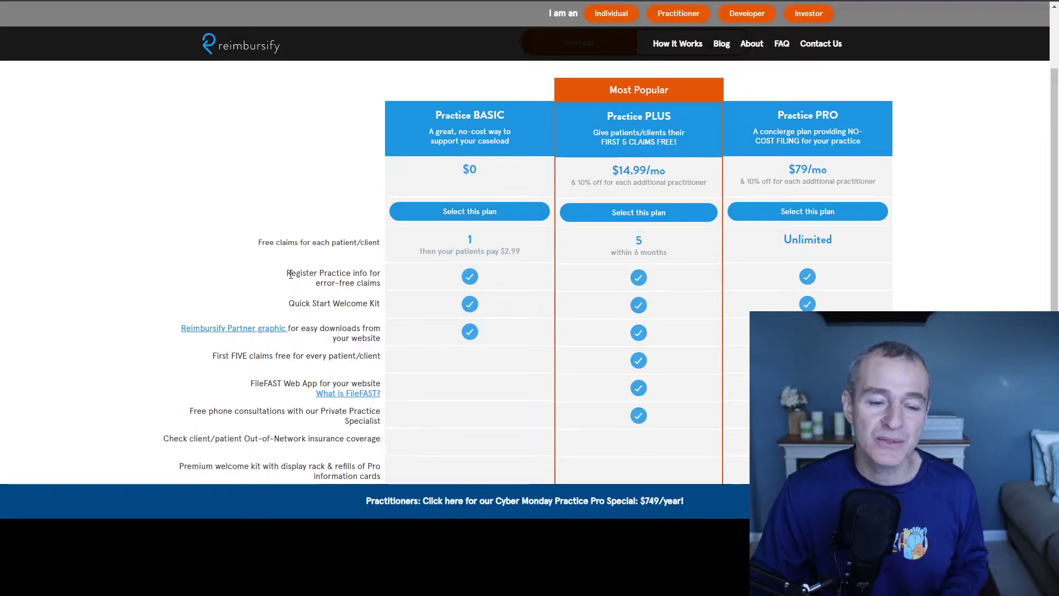
pyautogui.moveTo(291, 275); pyautogui.dragTo(371, 285)
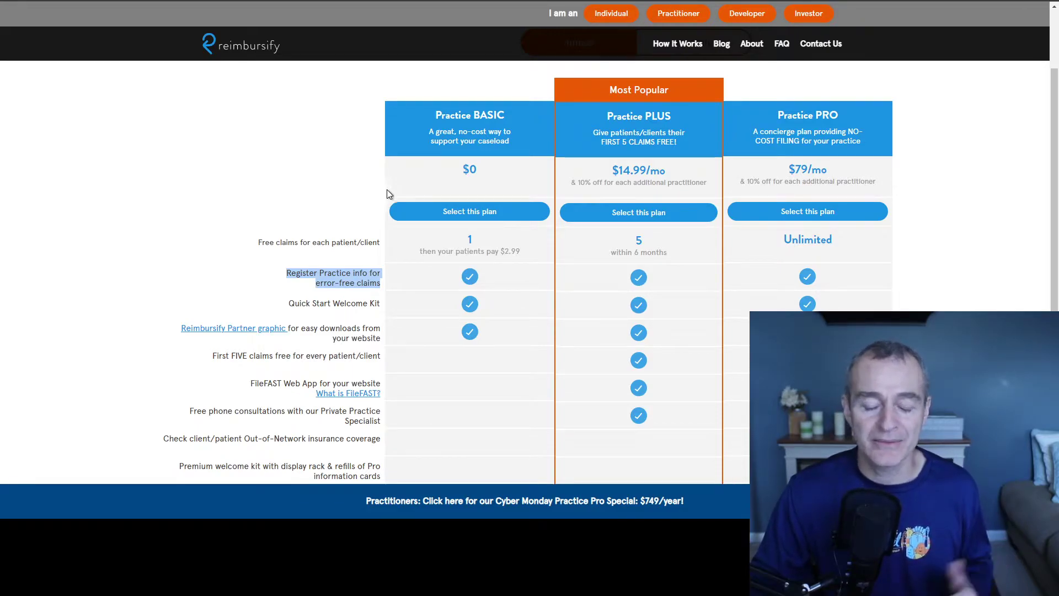
pyautogui.scroll(-5, 422, 190)
pyautogui.scroll(5, 422, 190)
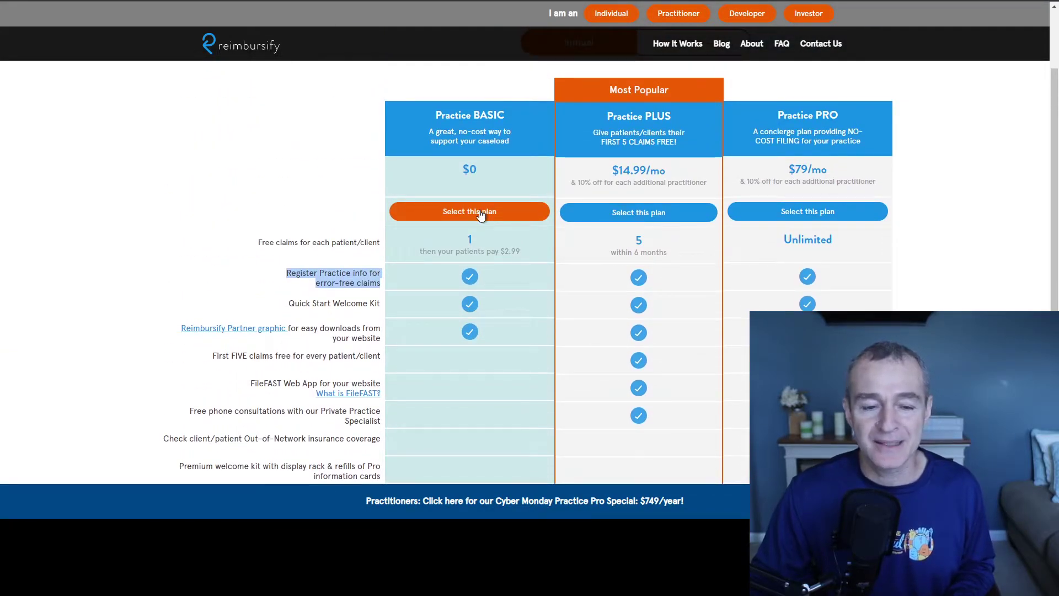
# Step: Choose Practice BASIC and enter Total Therapy Solutions LLC, Physical or Occupational Therapy, and its website
pyautogui.click(480, 214)
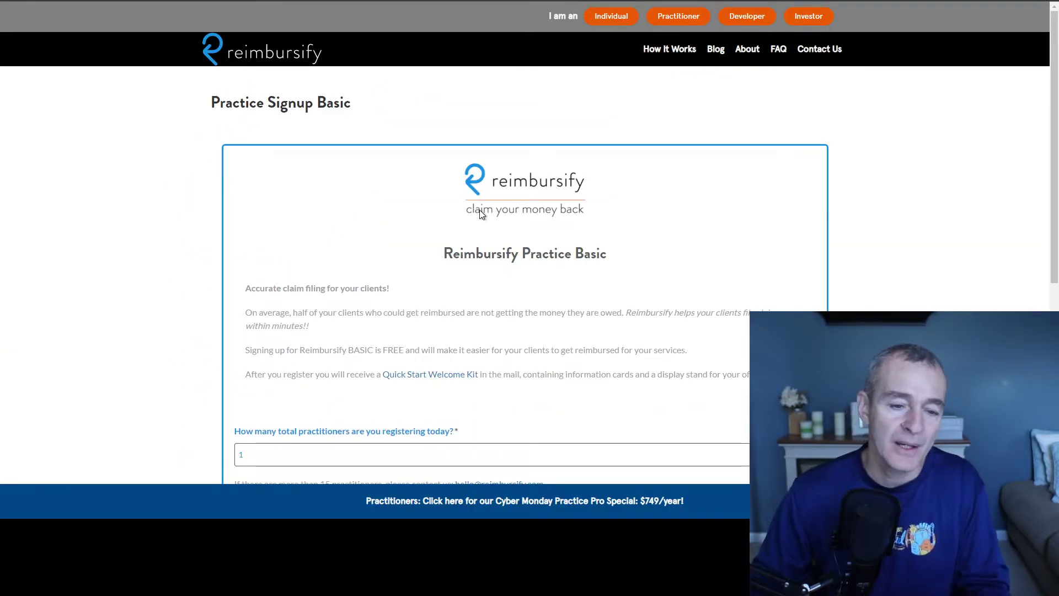
pyautogui.scroll(-5, 479, 212)
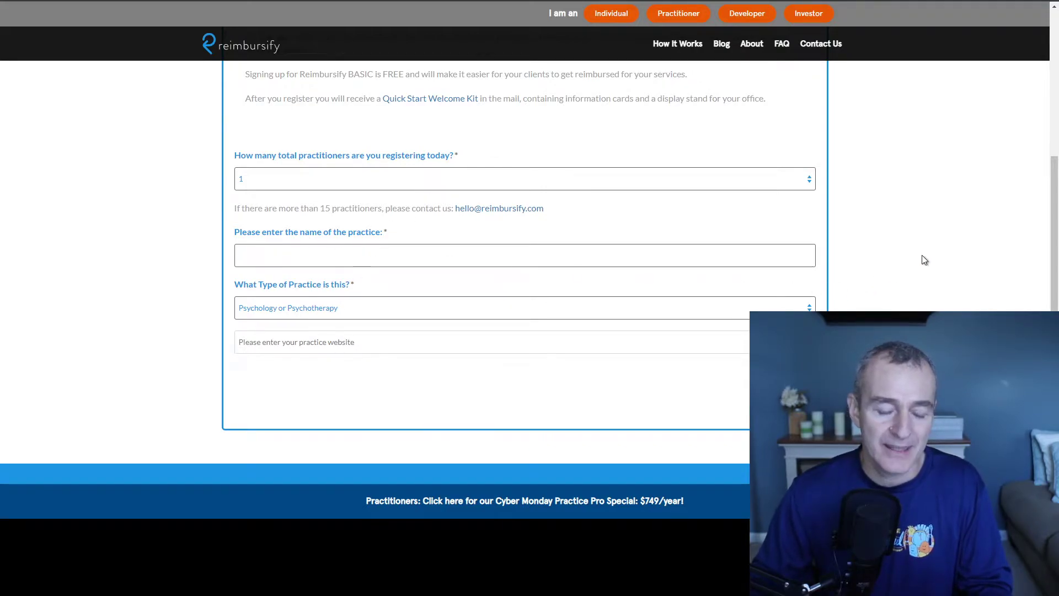
pyautogui.write('Total ')
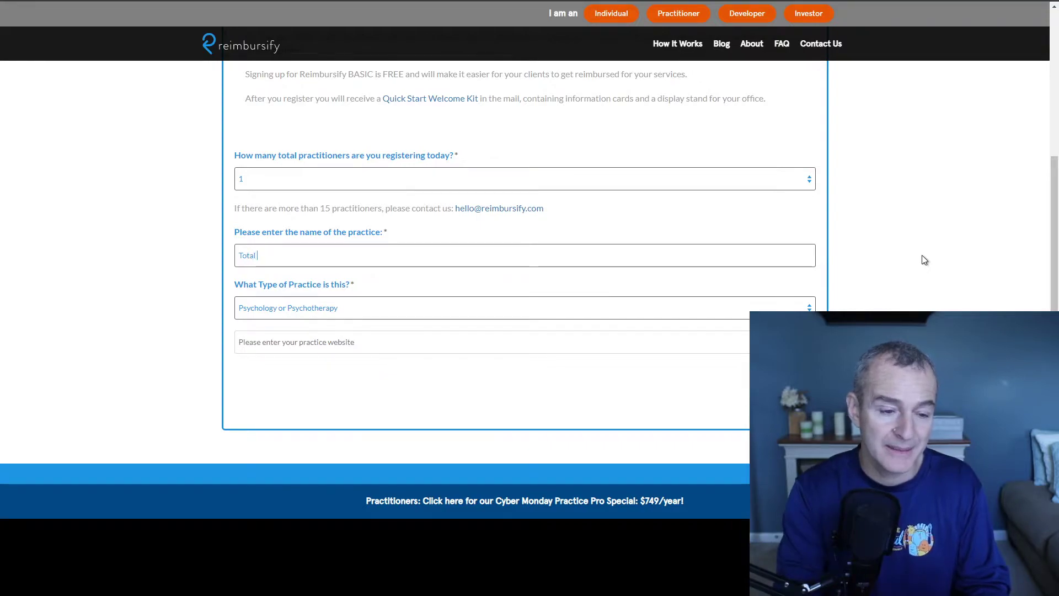
pyautogui.write('Therapy')
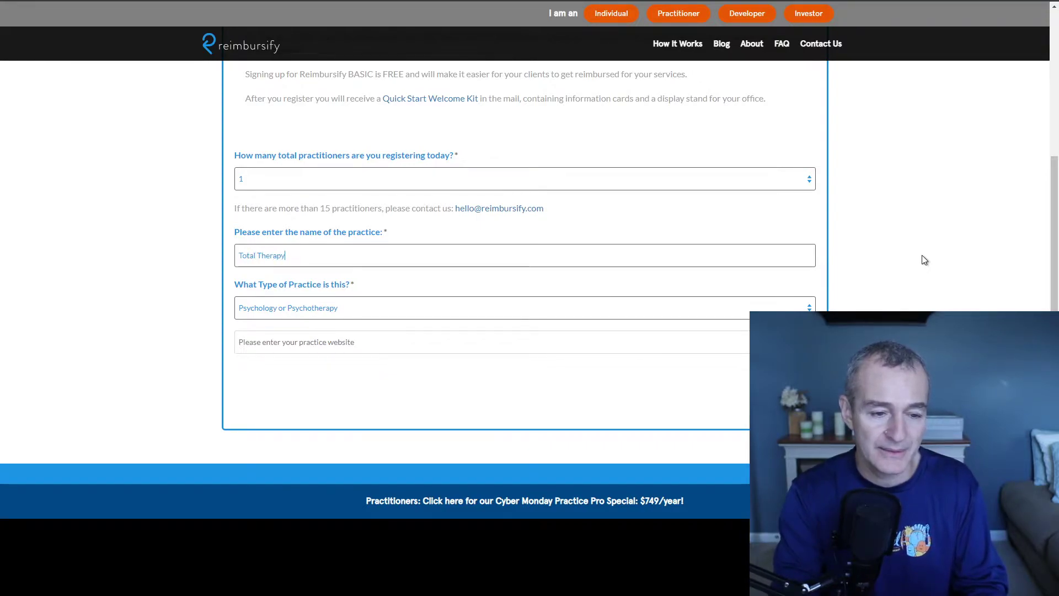
pyautogui.write(' Solutions LLC')
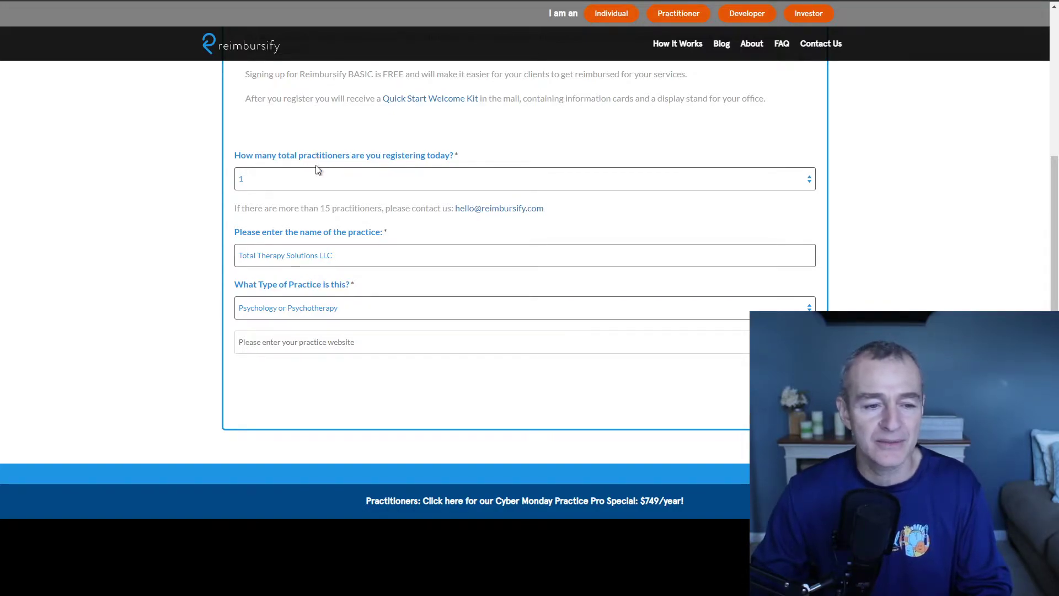
pyautogui.press('Down')
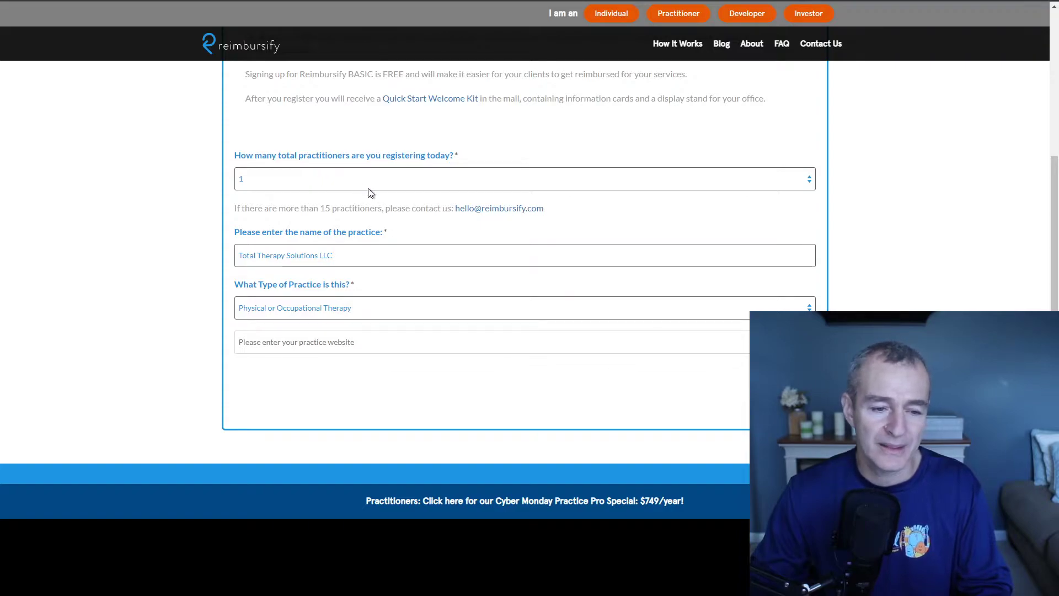
pyautogui.click(401, 343)
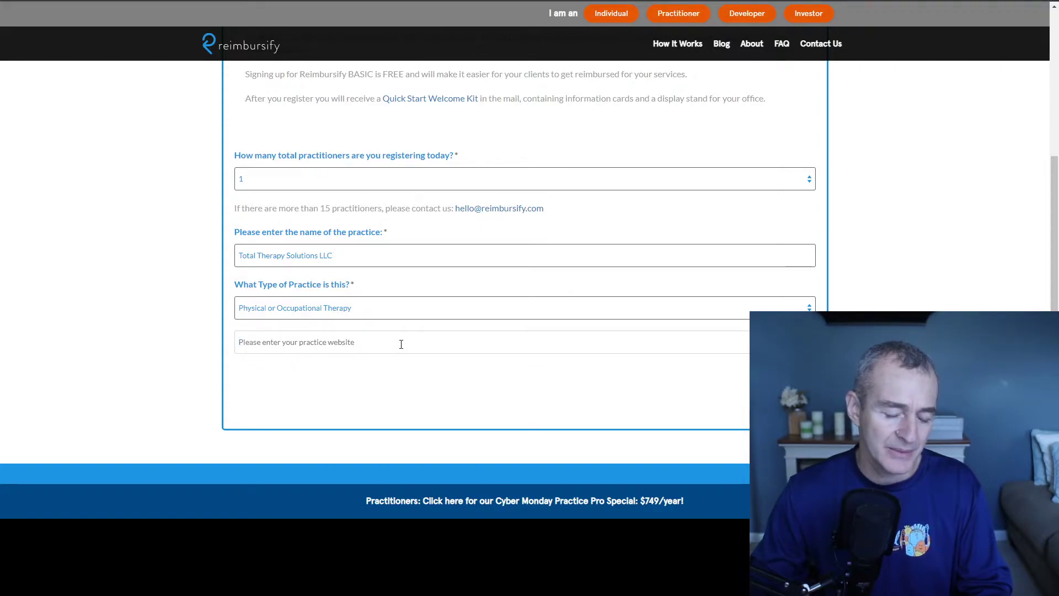
pyautogui.write('h')
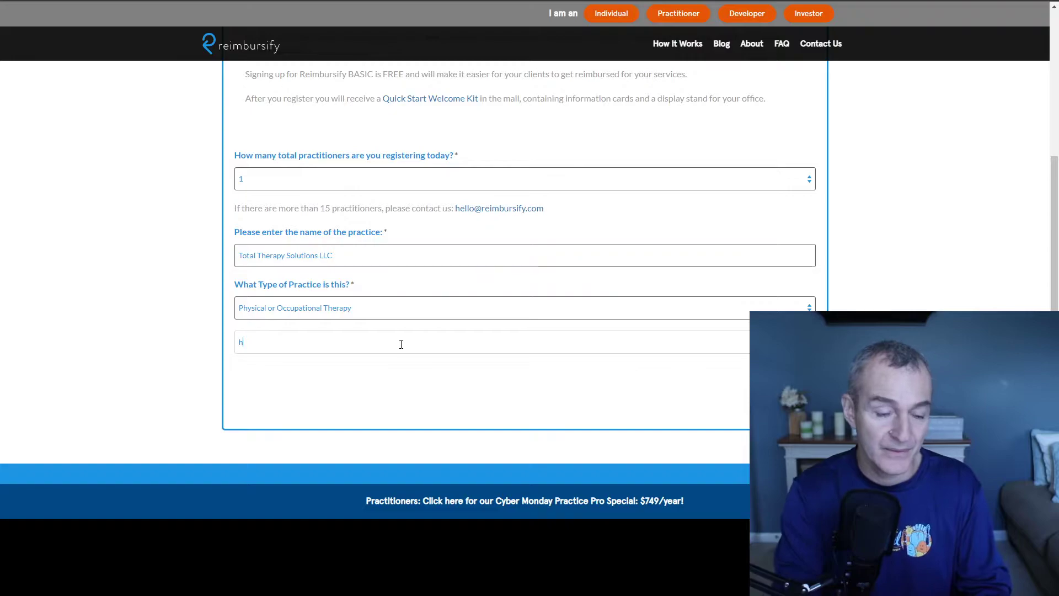
pyautogui.write('ttps')
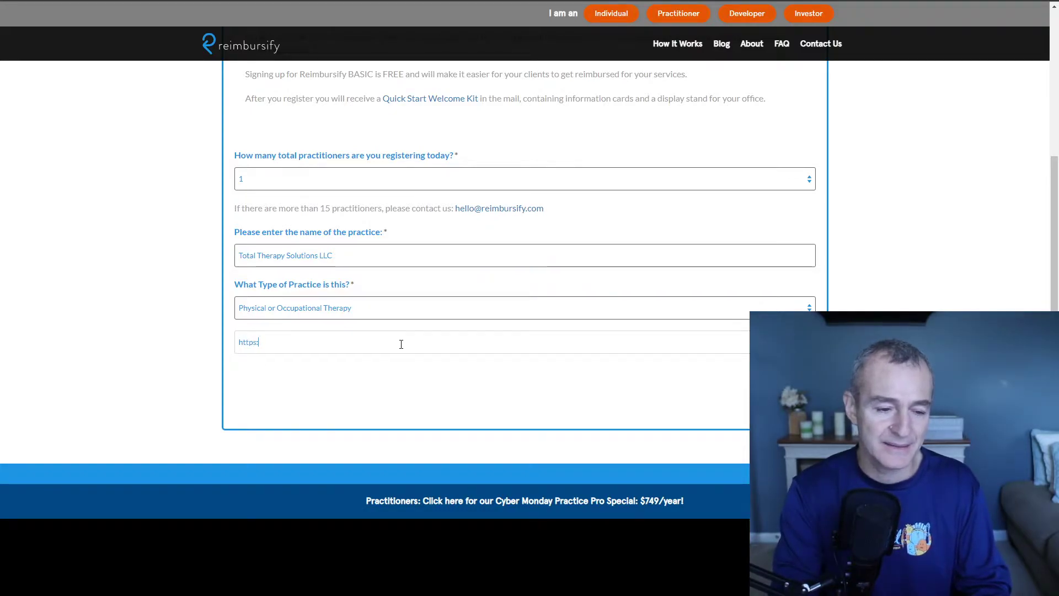
pyautogui.write('://tot')
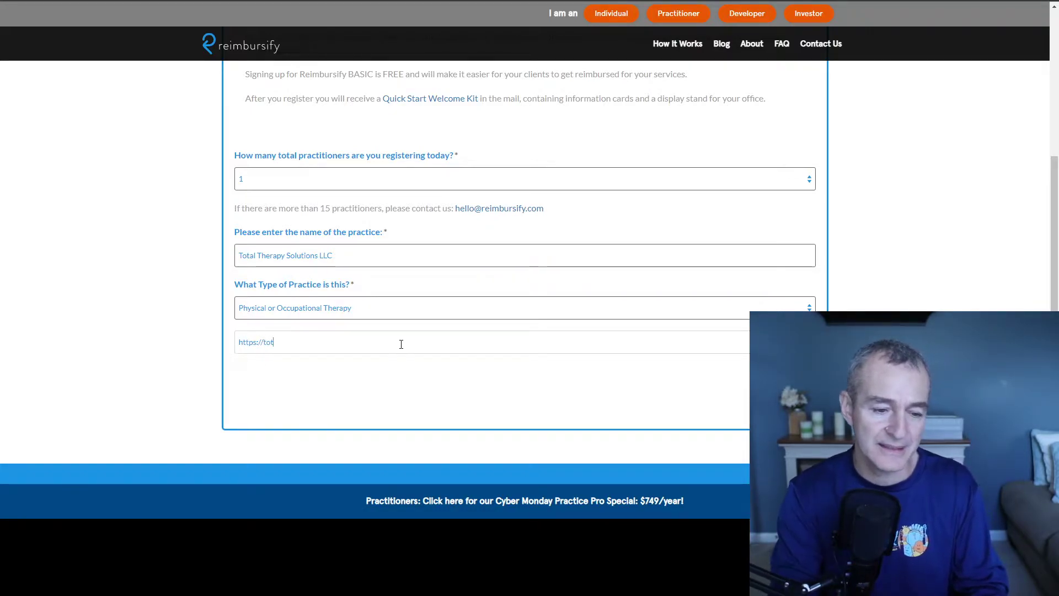
pyautogui.write('altherapysolutions.com')
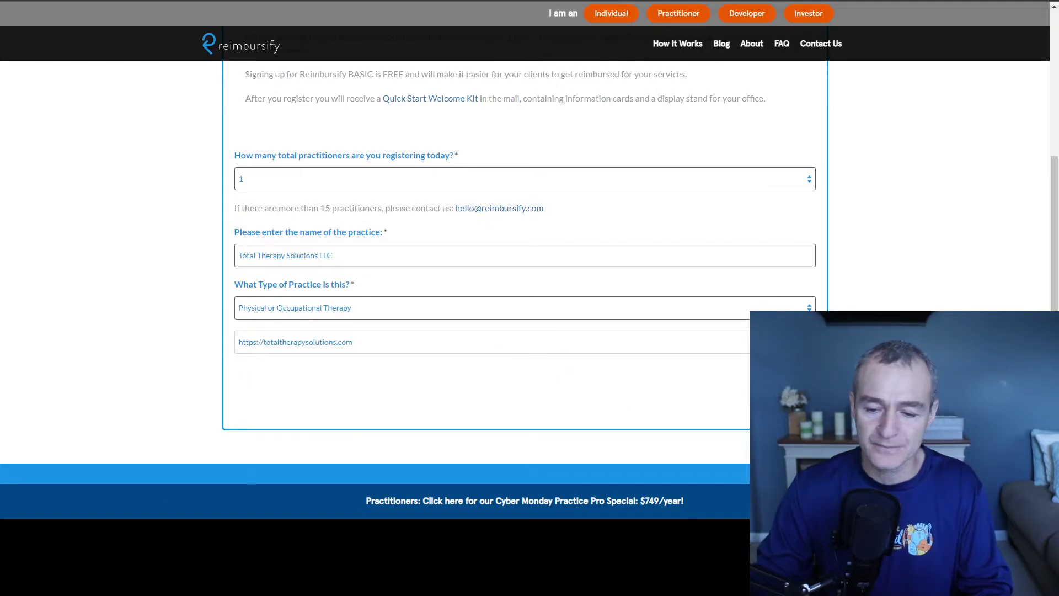
pyautogui.press('Return')
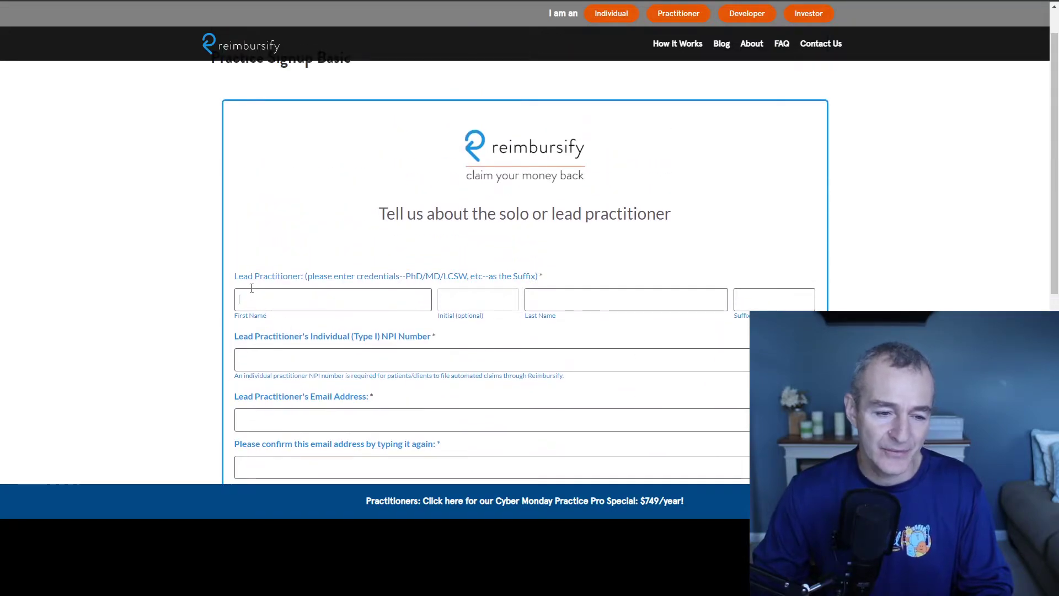
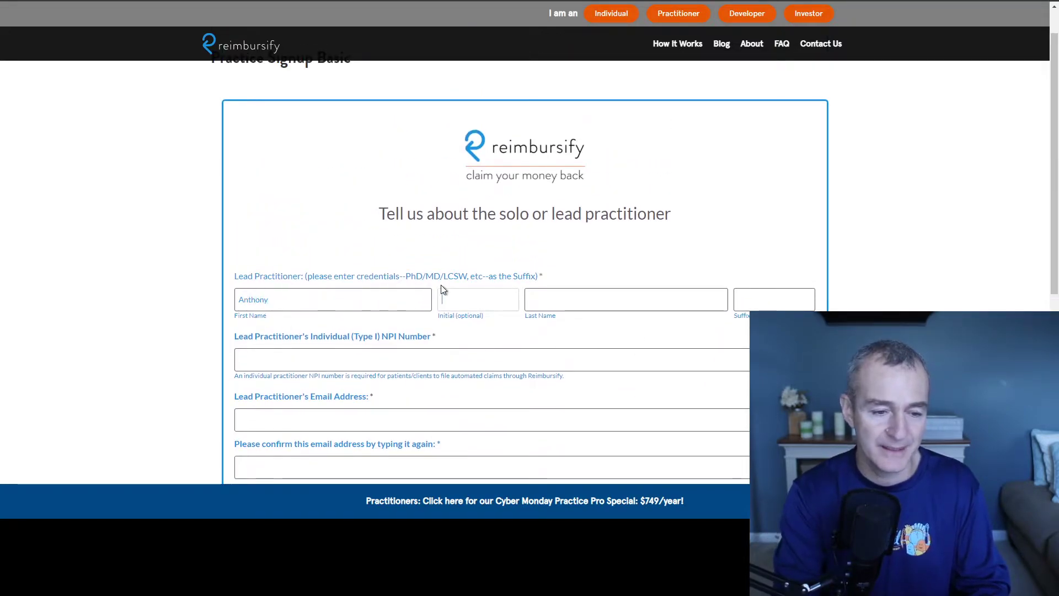
# Step: Enter the lead practitioner's first and last name
pyautogui.press('Tab')
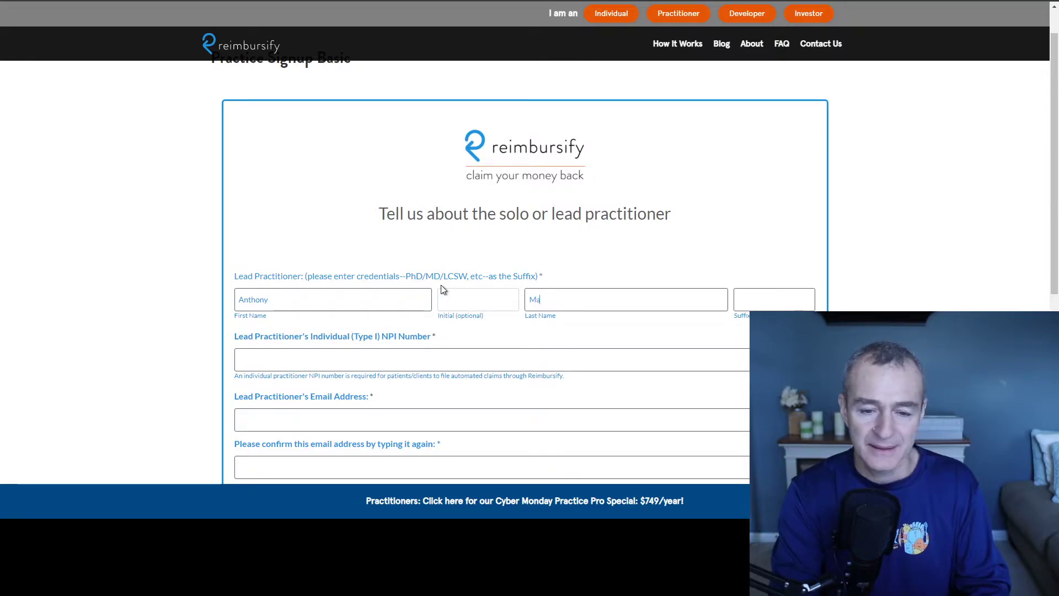
pyautogui.press('Tab')
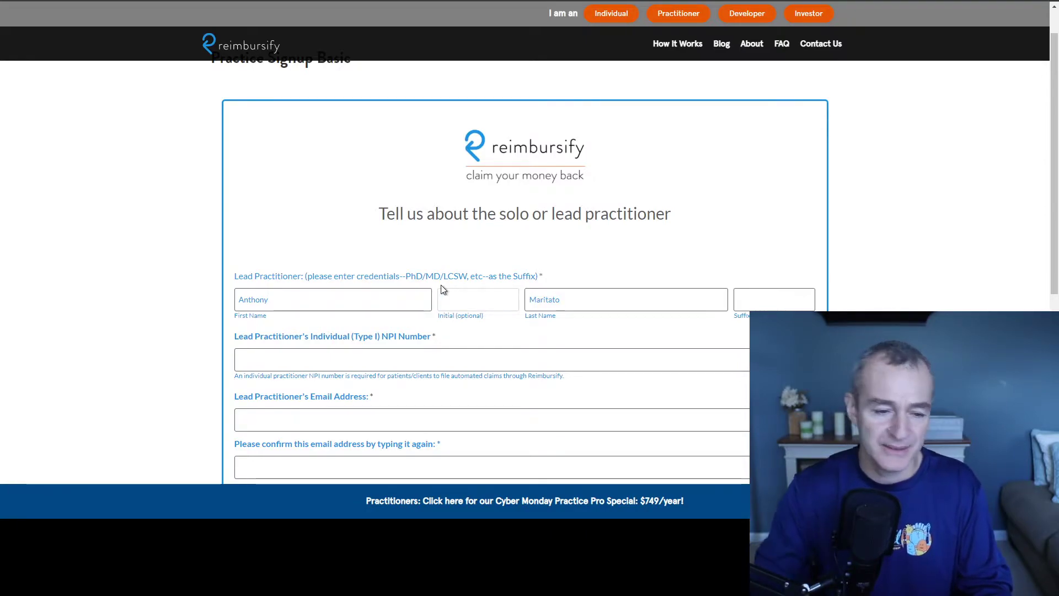
# Step: Select the NPI Number field and open a new private browser window
pyautogui.scroll(-1, 444, 289)
pyautogui.click(361, 305)
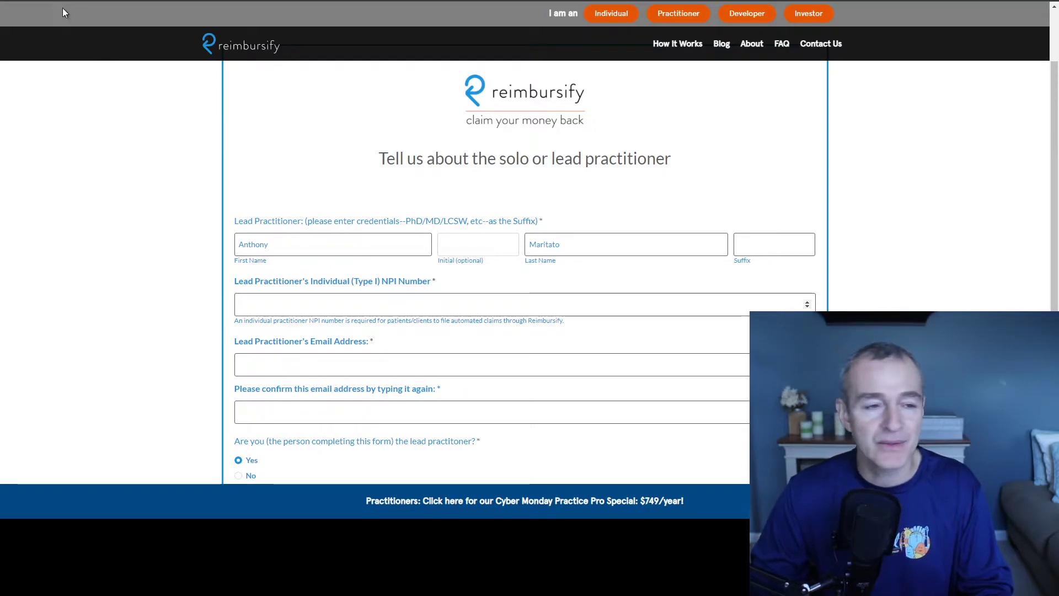
pyautogui.hotkey('ctrl', 'shift', 'n')
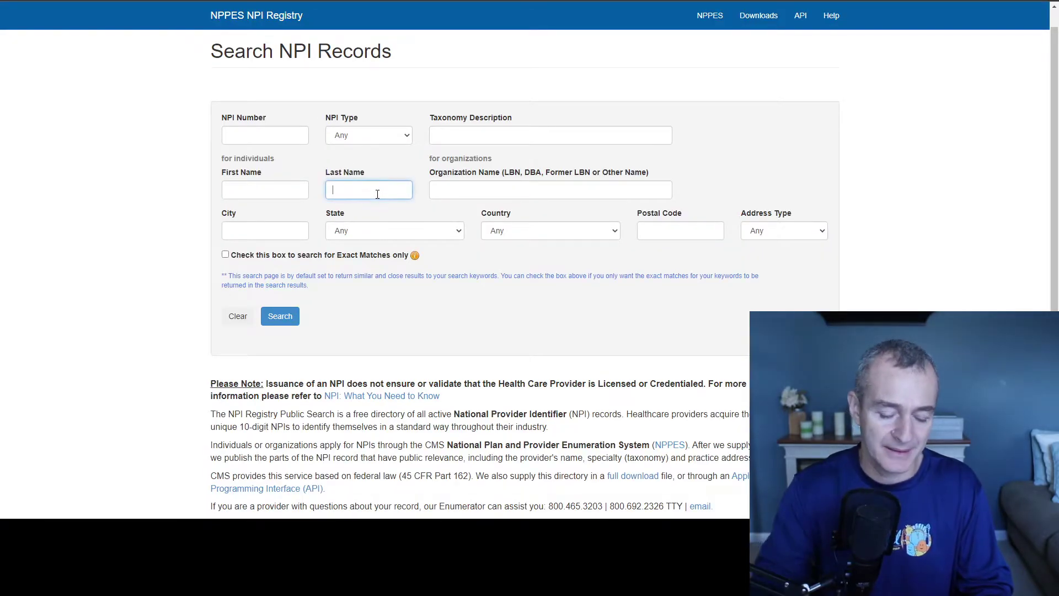
# Step: Search the NPI Registry by the practitioner's last name and copy their individual NPI
pyautogui.write('maritato')
pyautogui.press('Return')
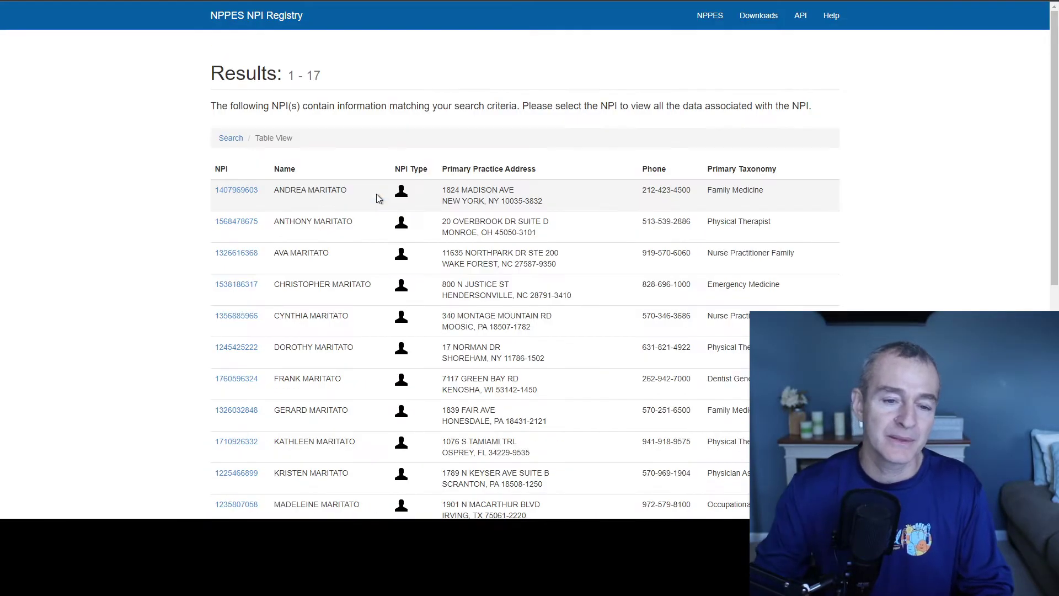
pyautogui.click(234, 222)
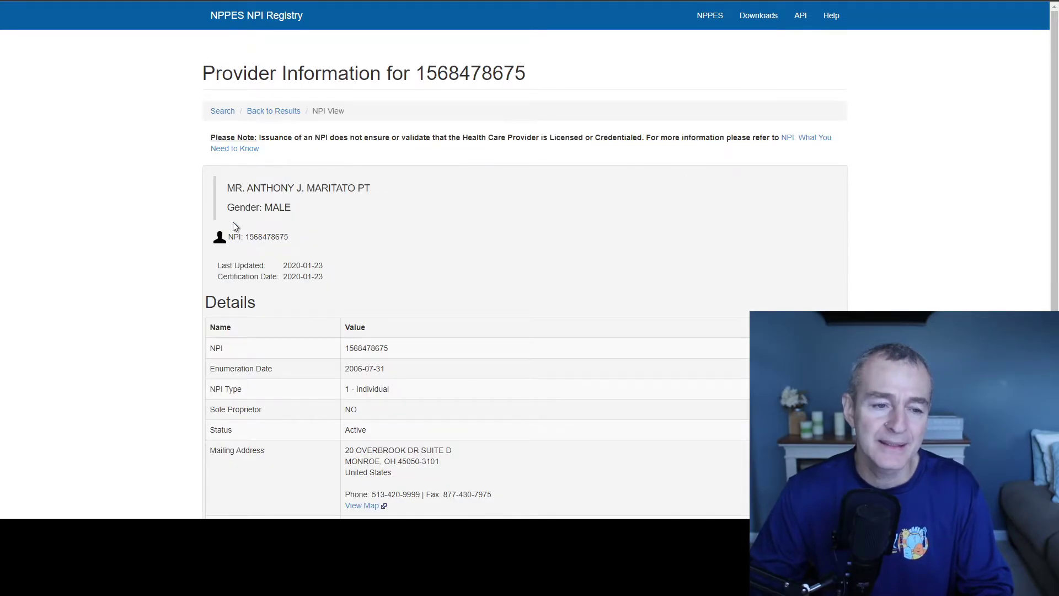
pyautogui.doubleClick(264, 237)
pyautogui.hotkey('ctrl', 'c')
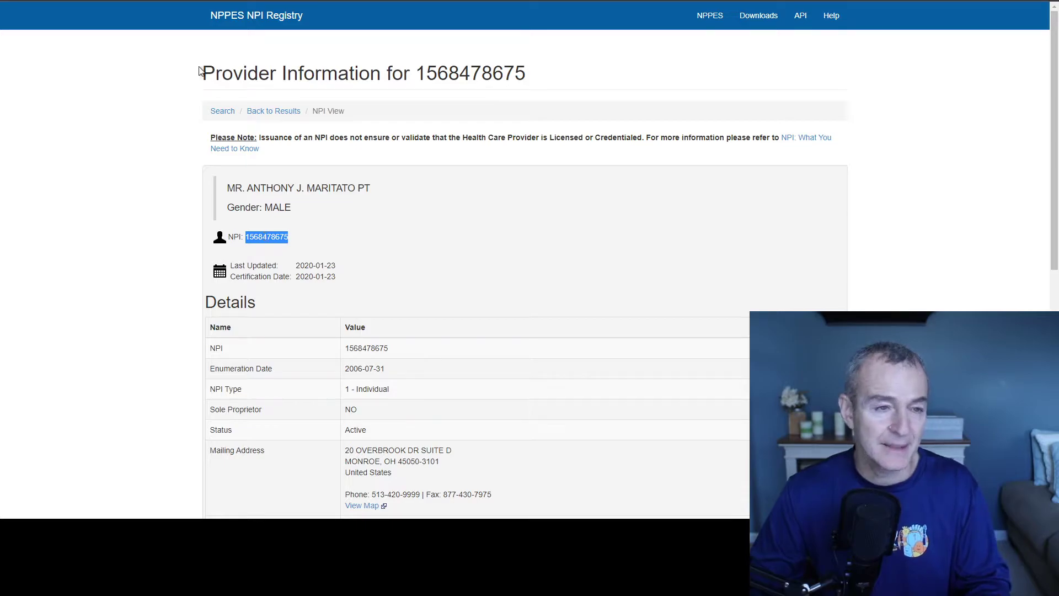
pyautogui.hotkey('alt', 'Tab')
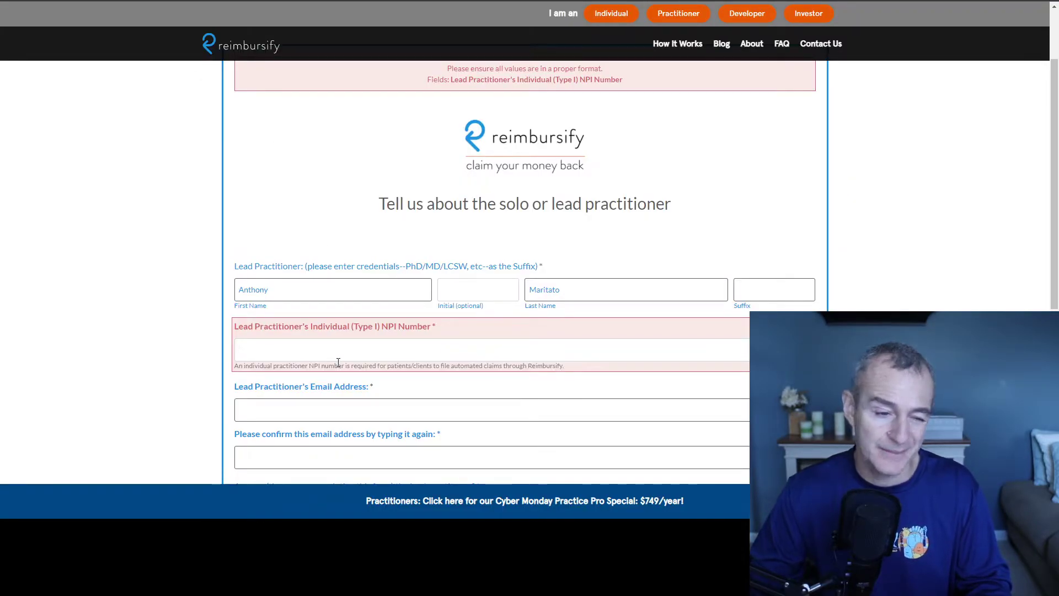
# Step: Paste the NPI and enter the practitioner's email and its confirmation
pyautogui.hotkey('ctrl', 'v')
pyautogui.scroll(-3, 398, 332)
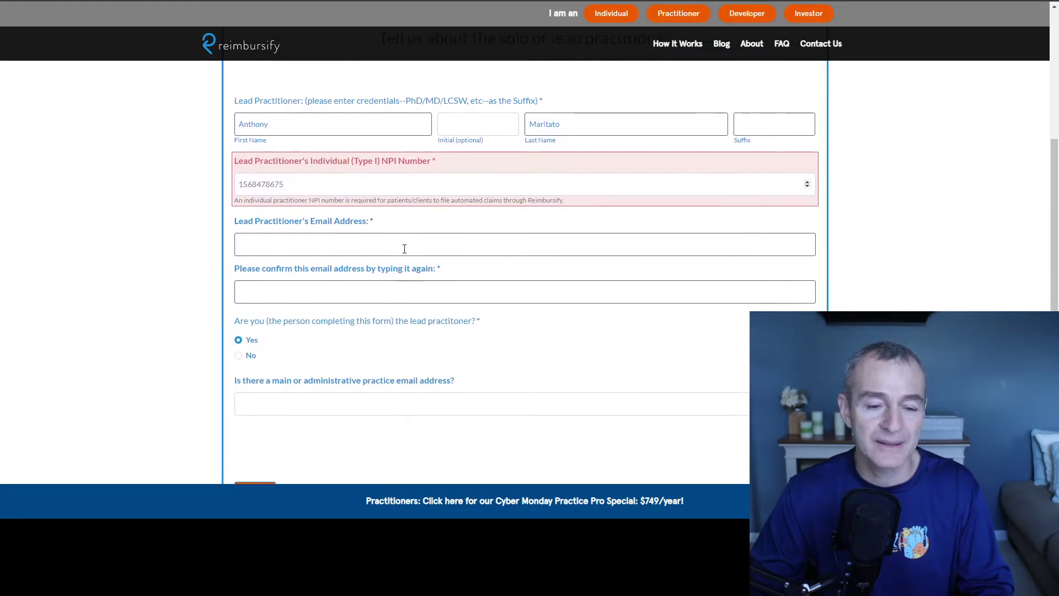
pyautogui.click(407, 238)
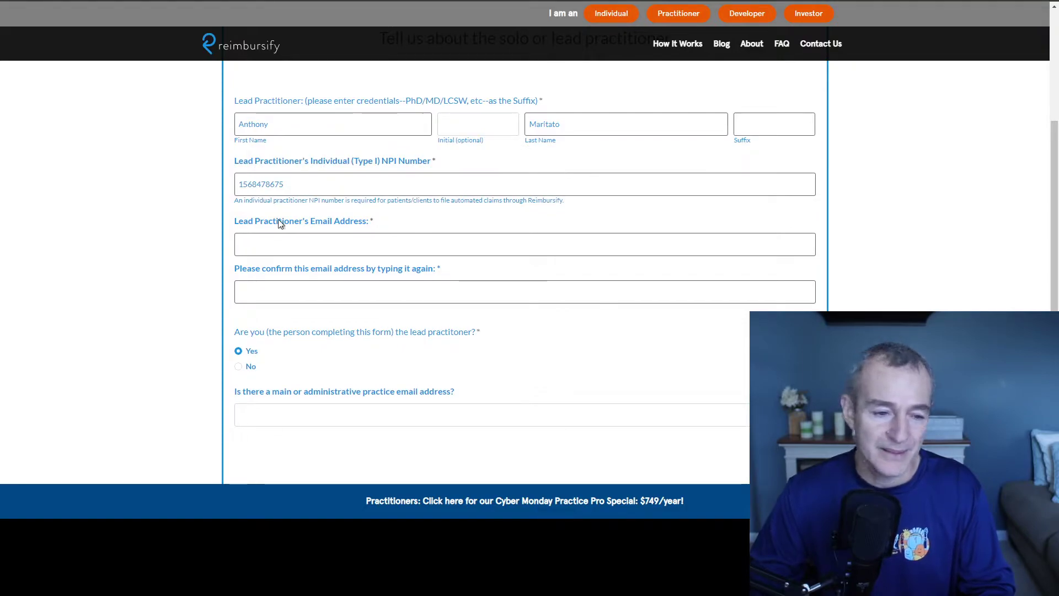
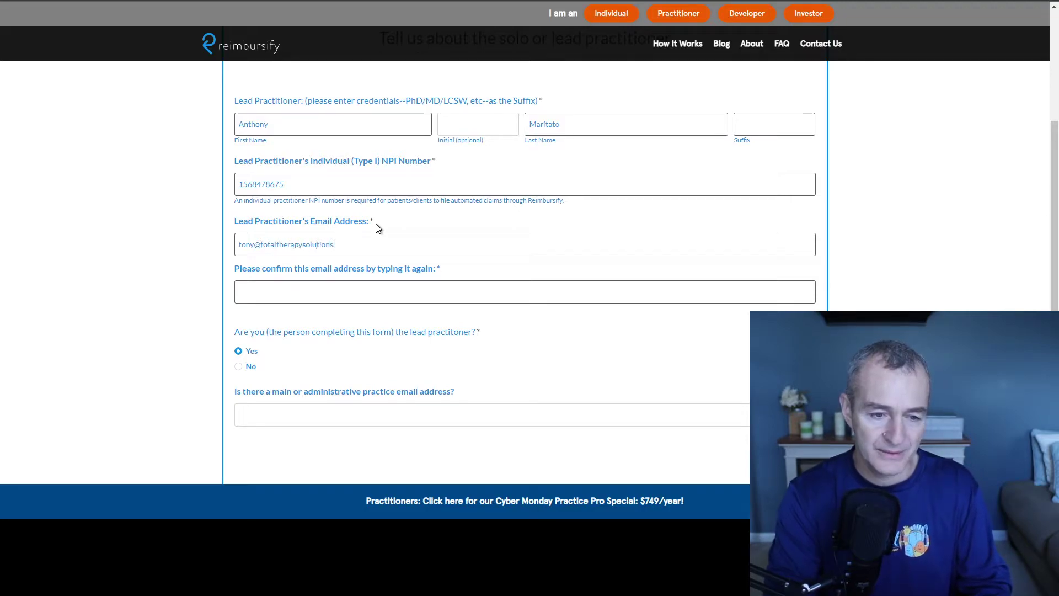
pyautogui.click(386, 288)
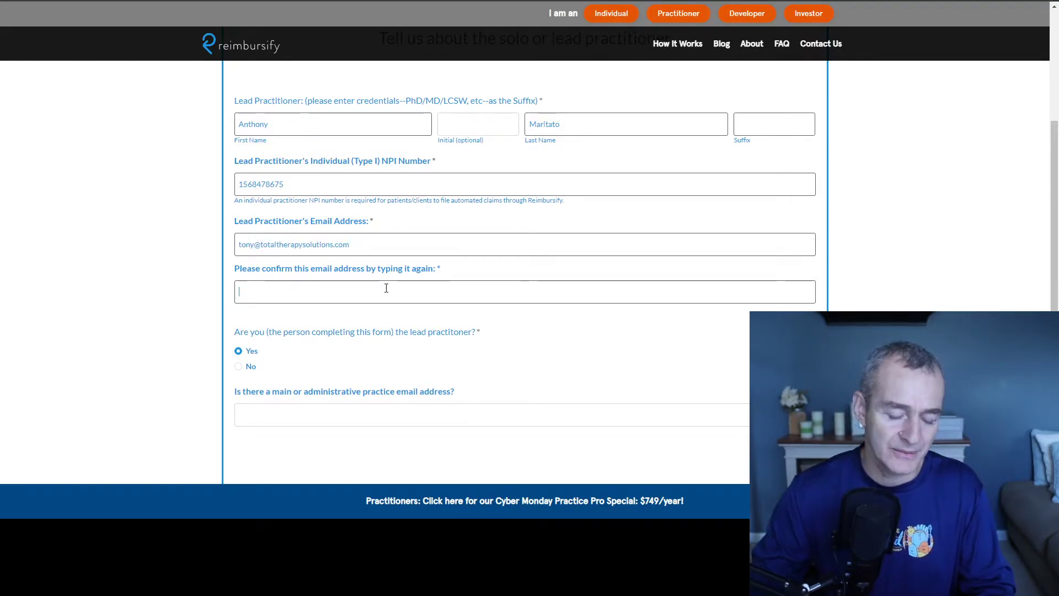
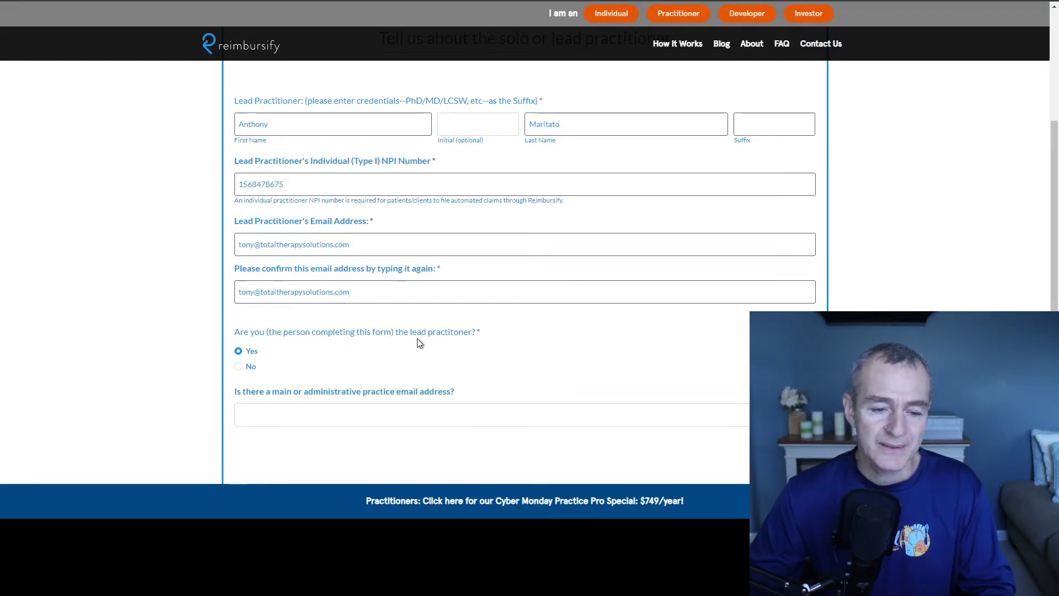
# Step: Enter the main practice email, submit the step, and add PT as the suffix
pyautogui.scroll(-2, 419, 343)
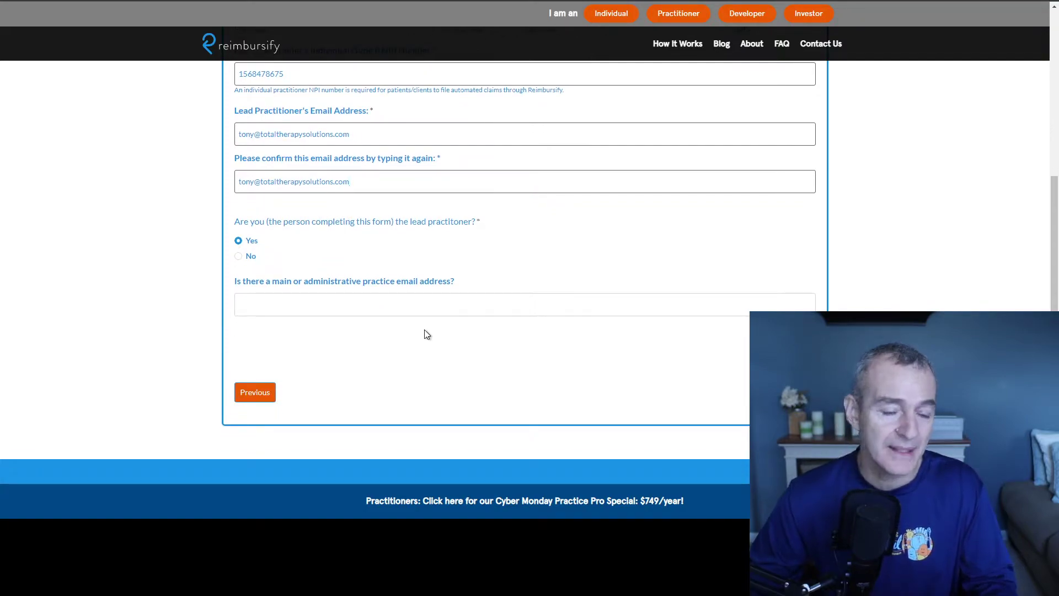
pyautogui.click(337, 307)
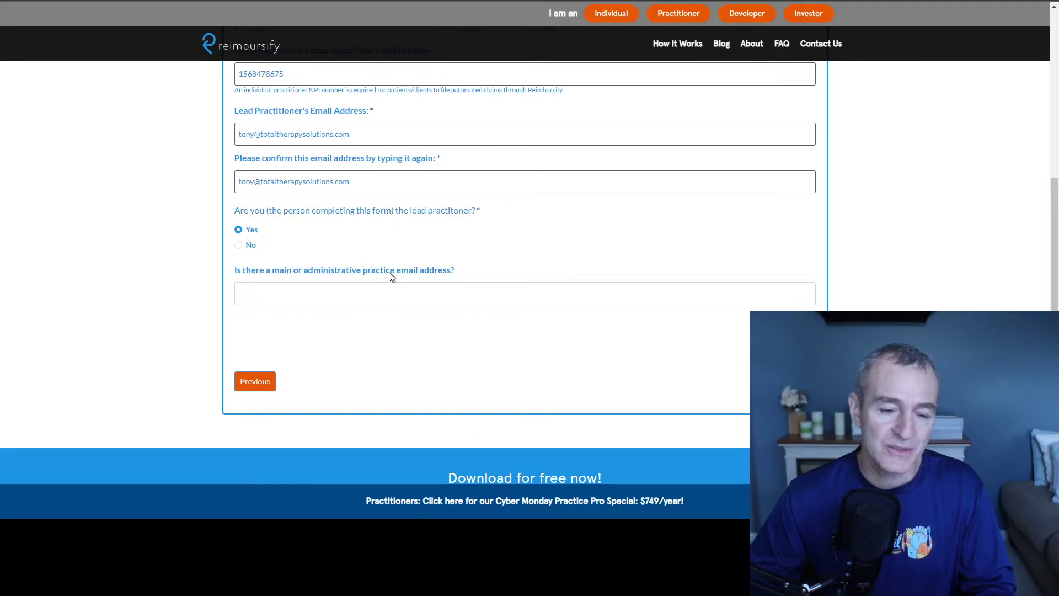
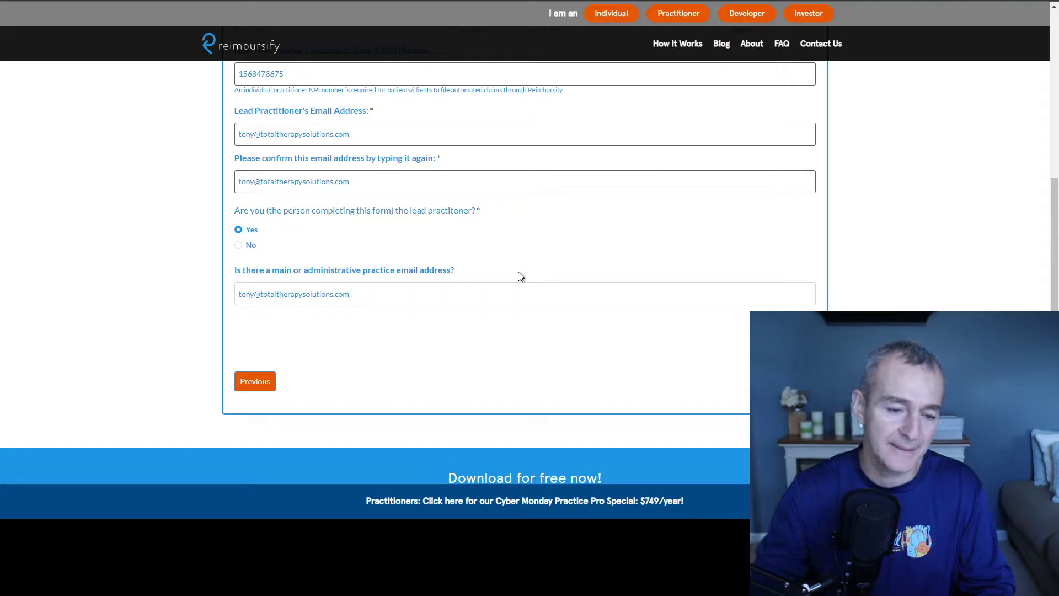
pyautogui.press('Return')
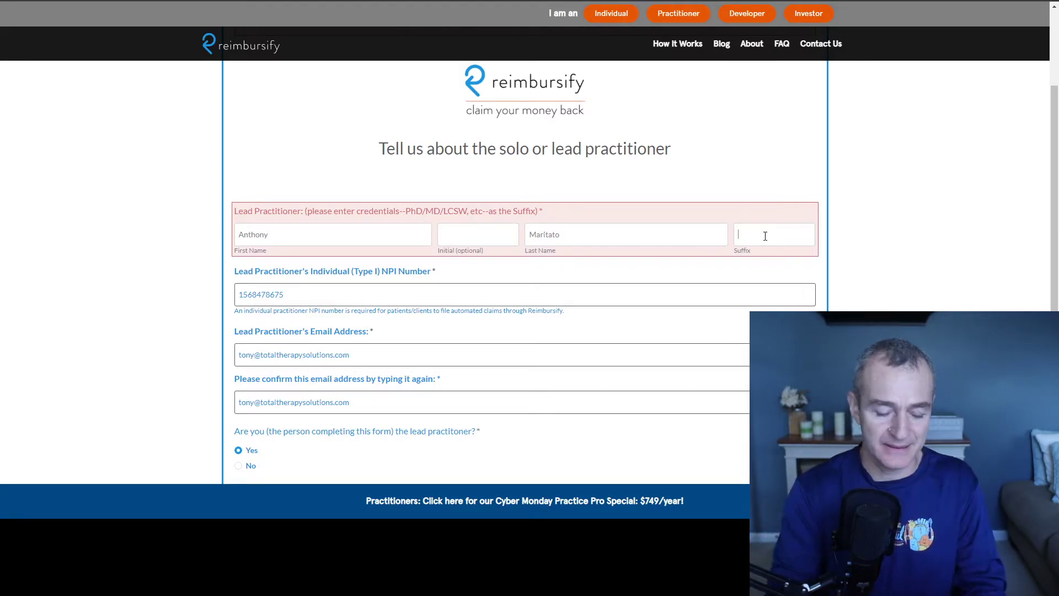
pyautogui.write('PT')
pyautogui.scroll(-6, 754, 276)
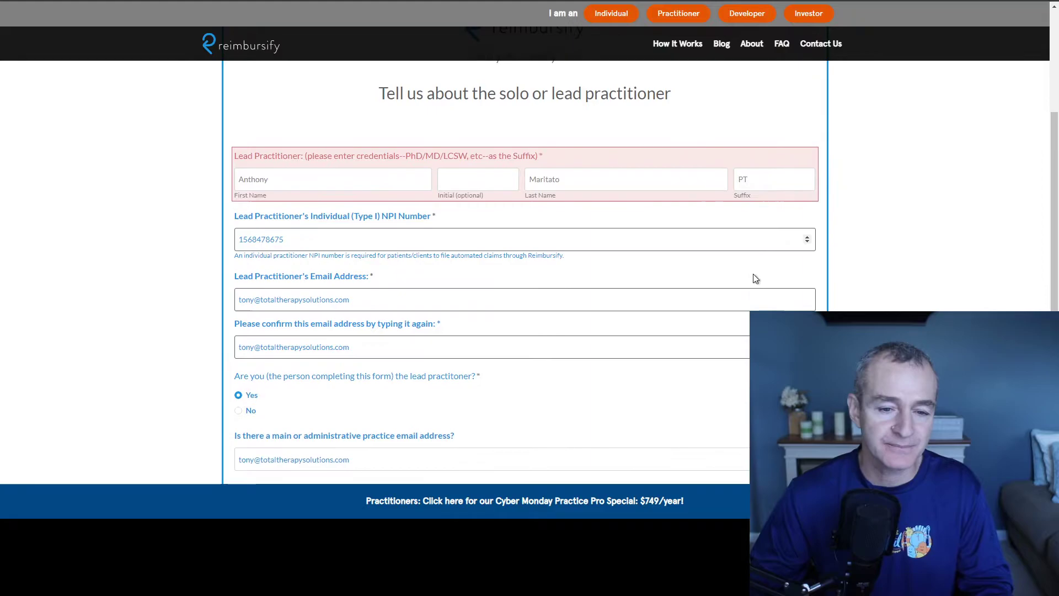
# Step: Enter the practice's street address, suite line, city, Ohio as state, and ZIP code
pyautogui.click(800, 244)
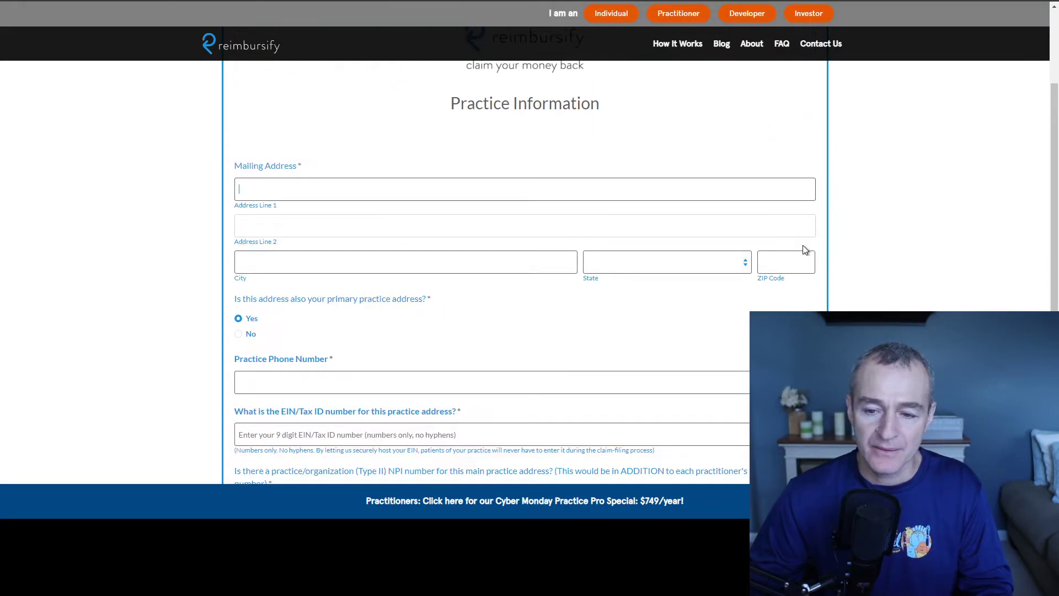
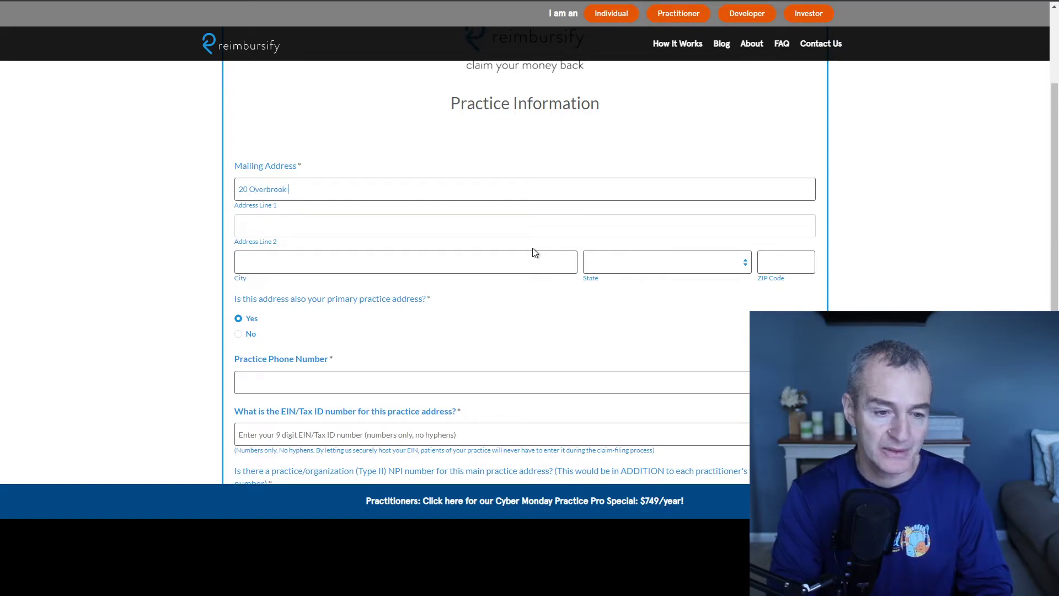
pyautogui.press('Tab')
pyautogui.write('ST')
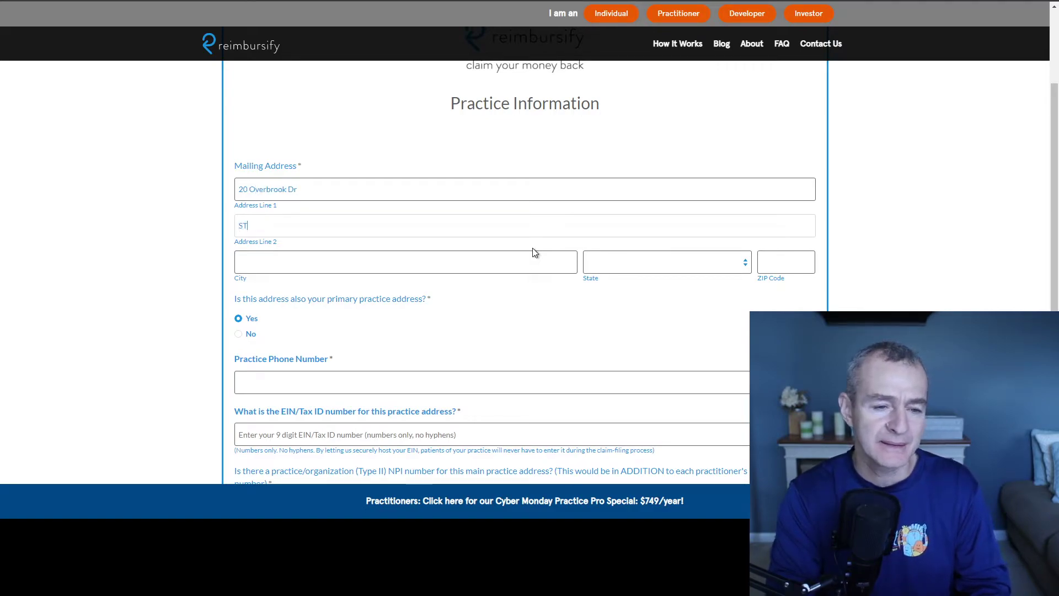
pyautogui.write('E D')
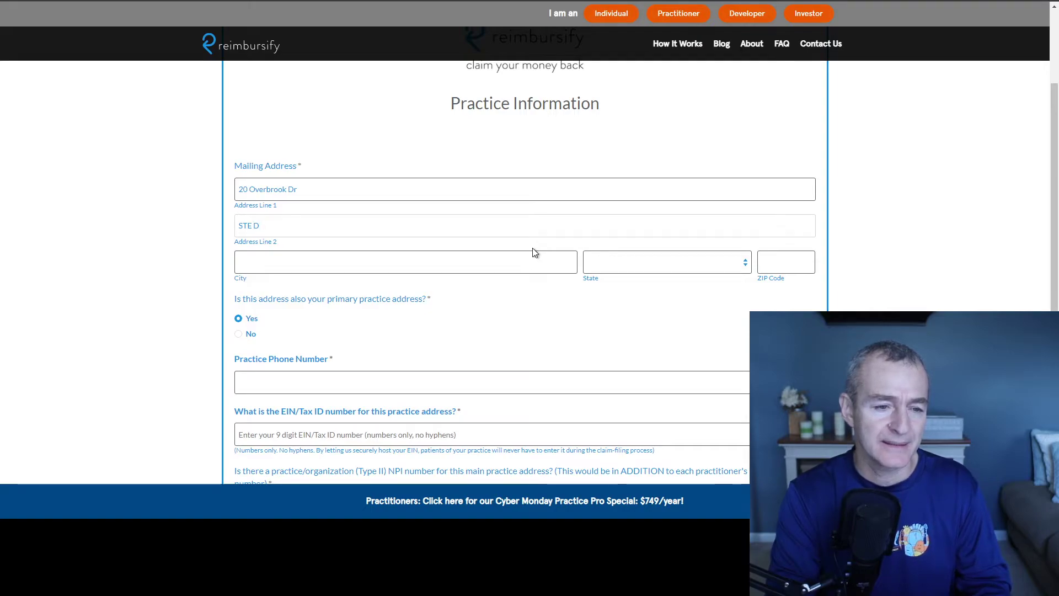
pyautogui.hotkey('shift', 'Tab')
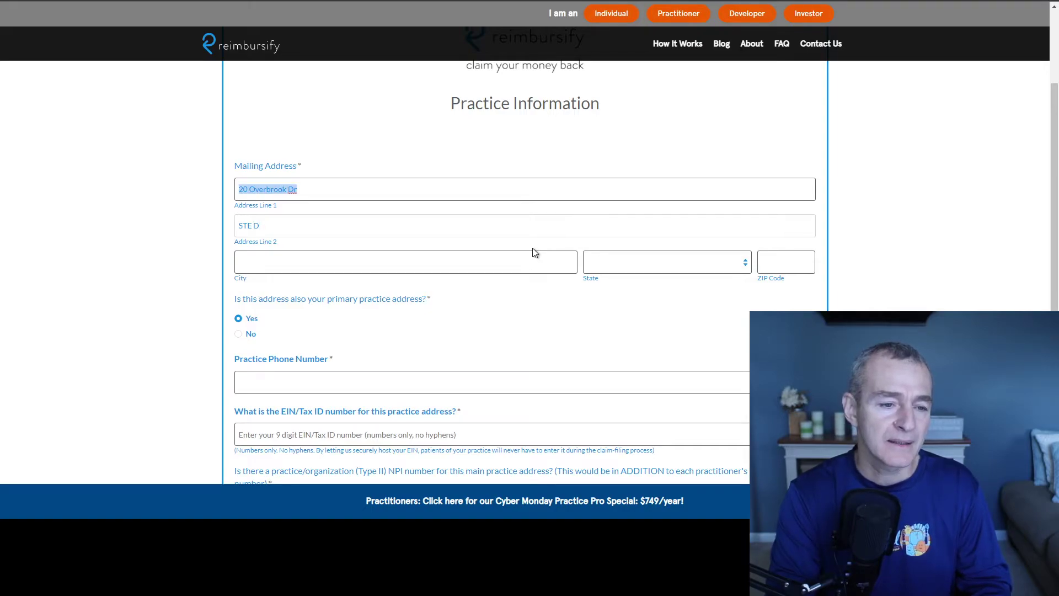
pyautogui.click(535, 253)
pyautogui.write('Monr')
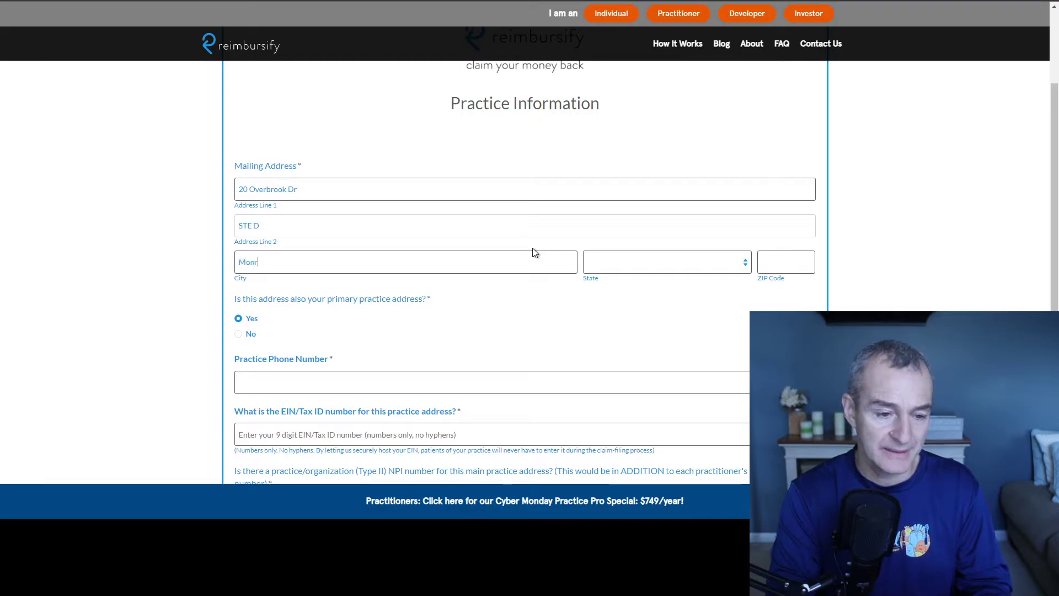
pyautogui.write('oe')
pyautogui.press('Tab')
pyautogui.write('o')
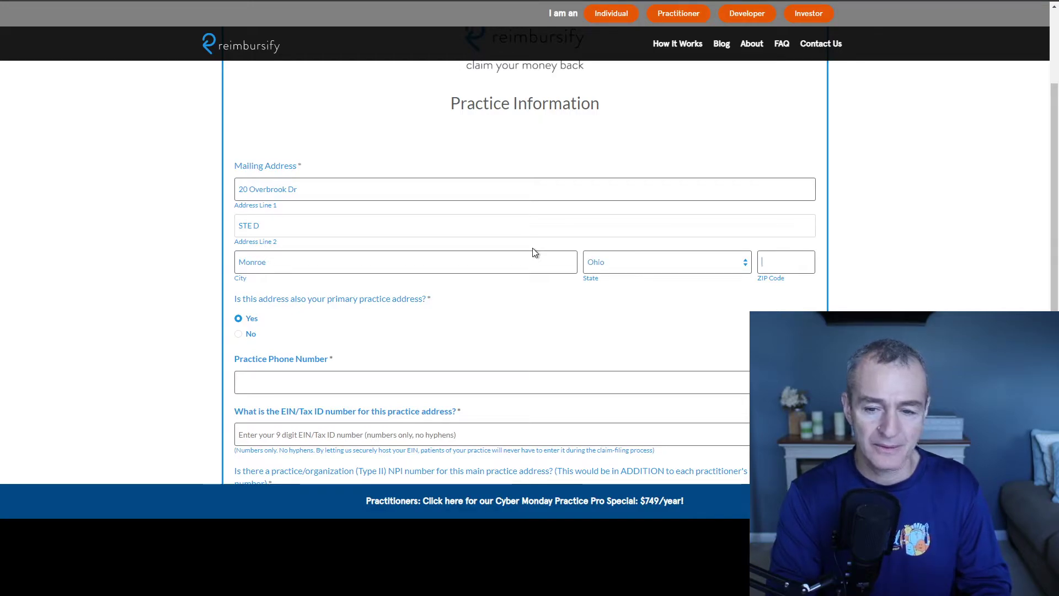
pyautogui.write('45050')
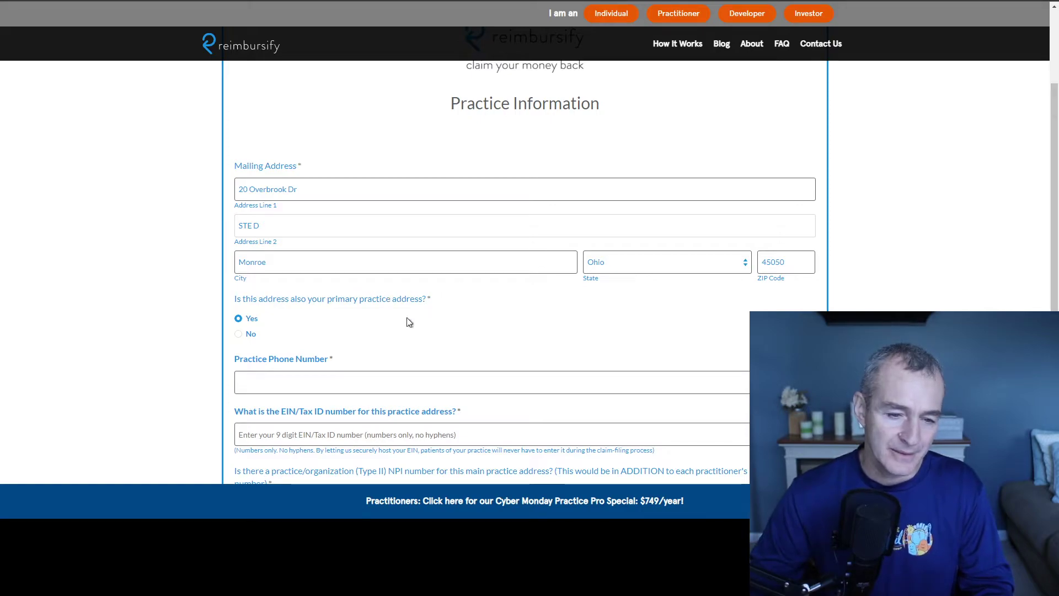
# Step: Enter the practice phone number and answer Yes to having a Type II organization NPI
pyautogui.scroll(-2, 409, 323)
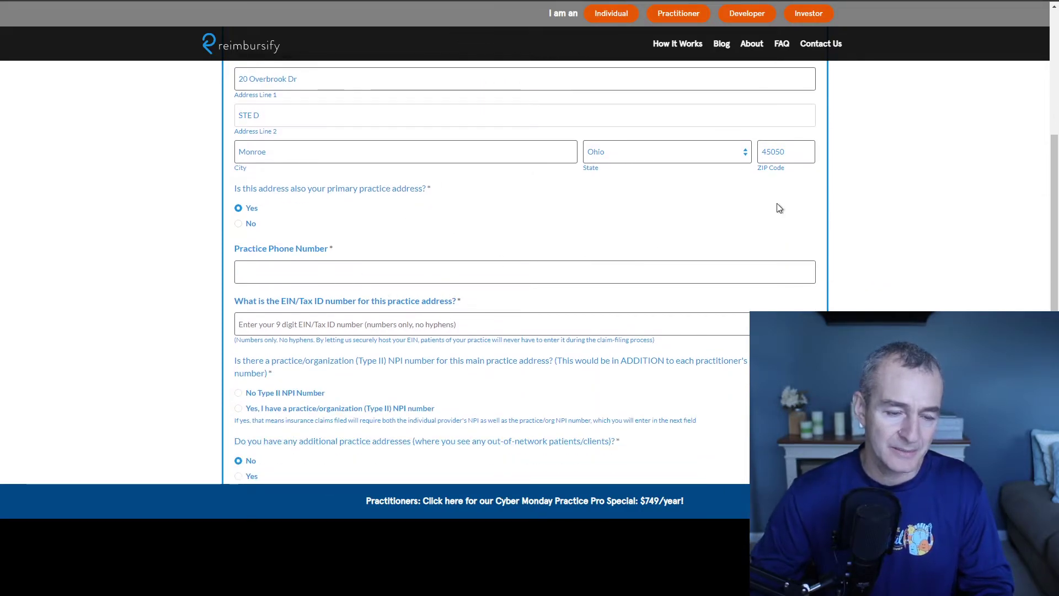
pyautogui.press('Tab')
pyautogui.press('Tab')
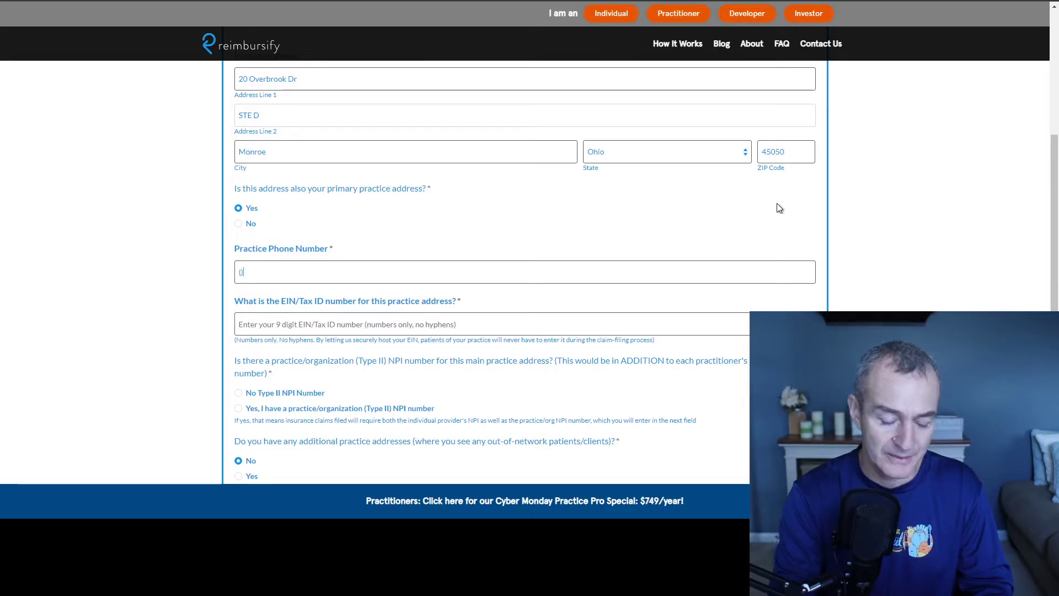
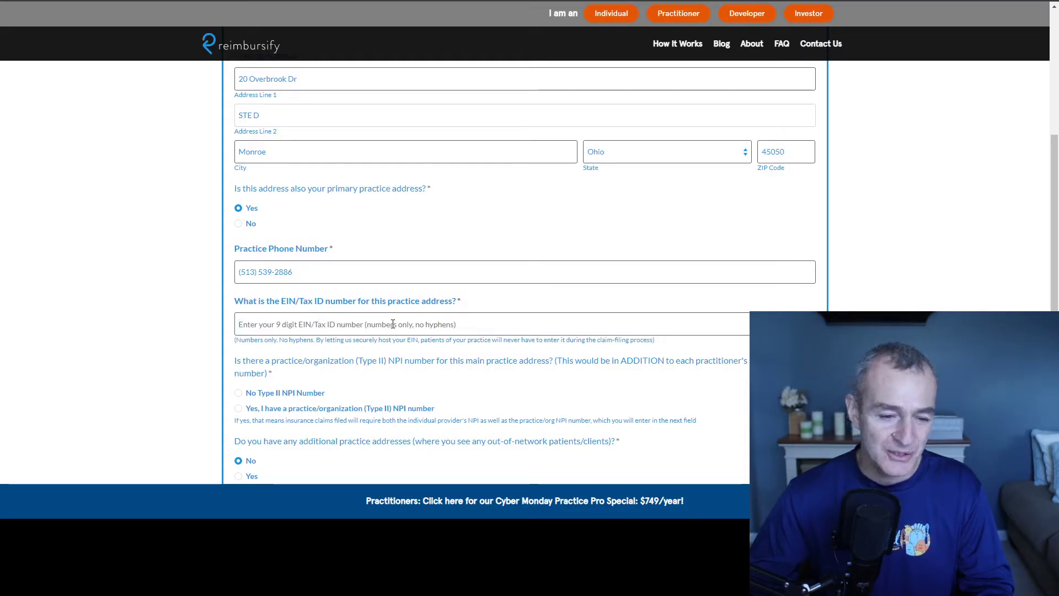
pyautogui.click(388, 320)
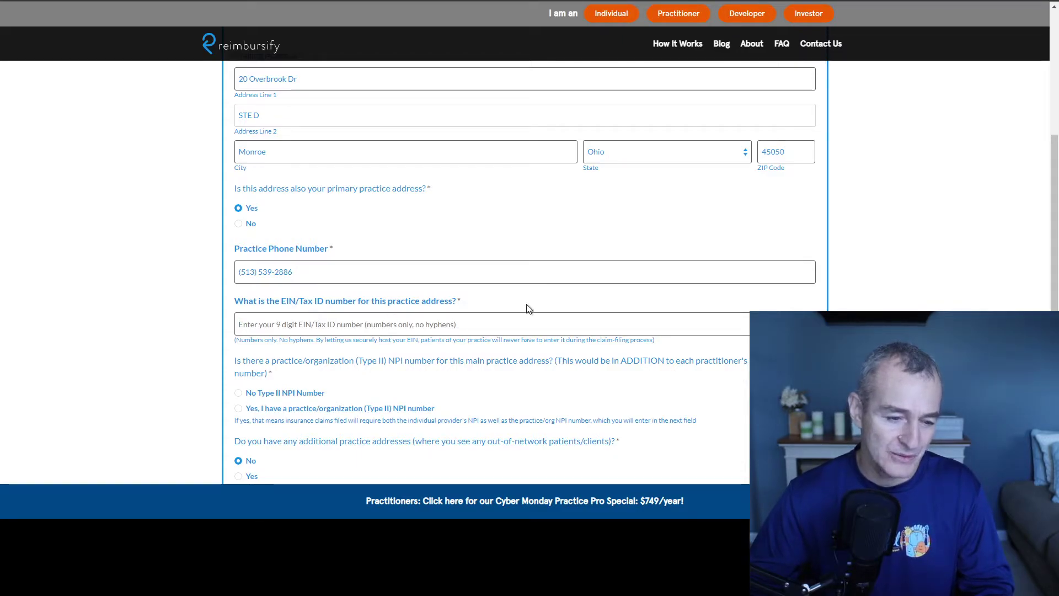
pyautogui.scroll(-2, 527, 307)
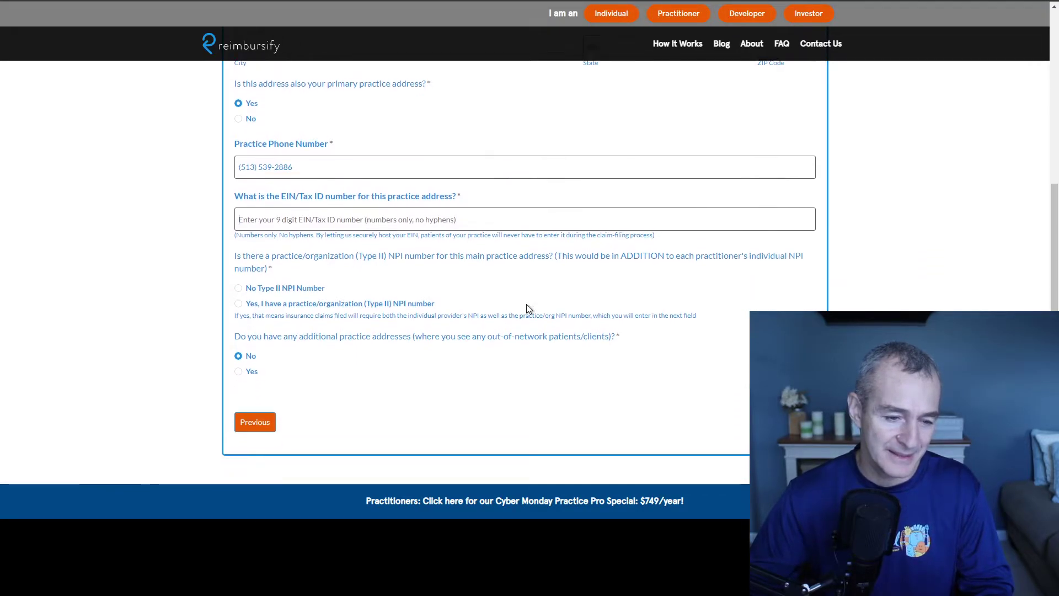
pyautogui.click(283, 298)
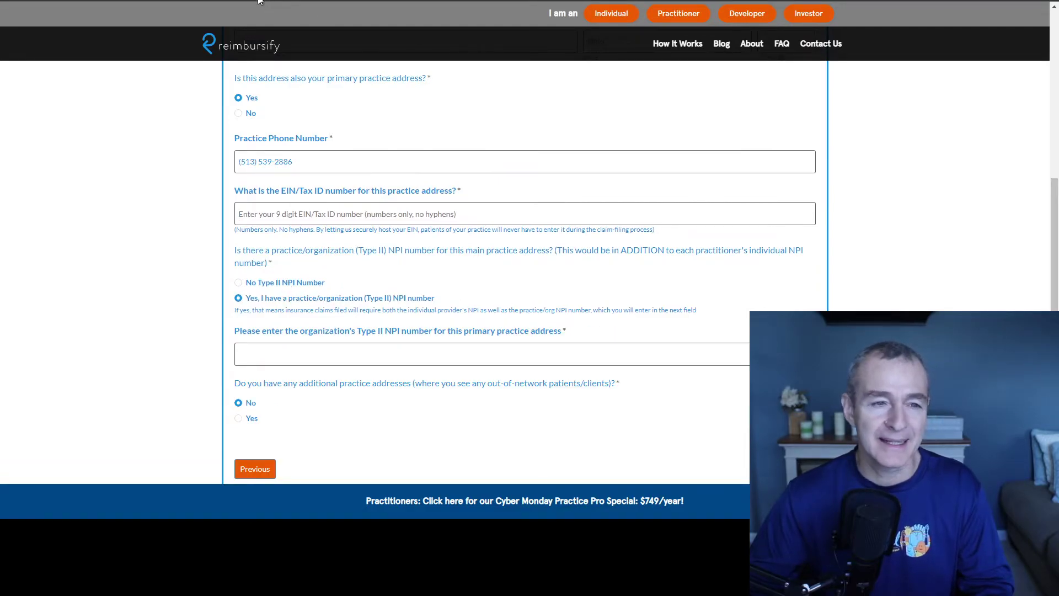
pyautogui.hotkey('ctrl', 'Tab')
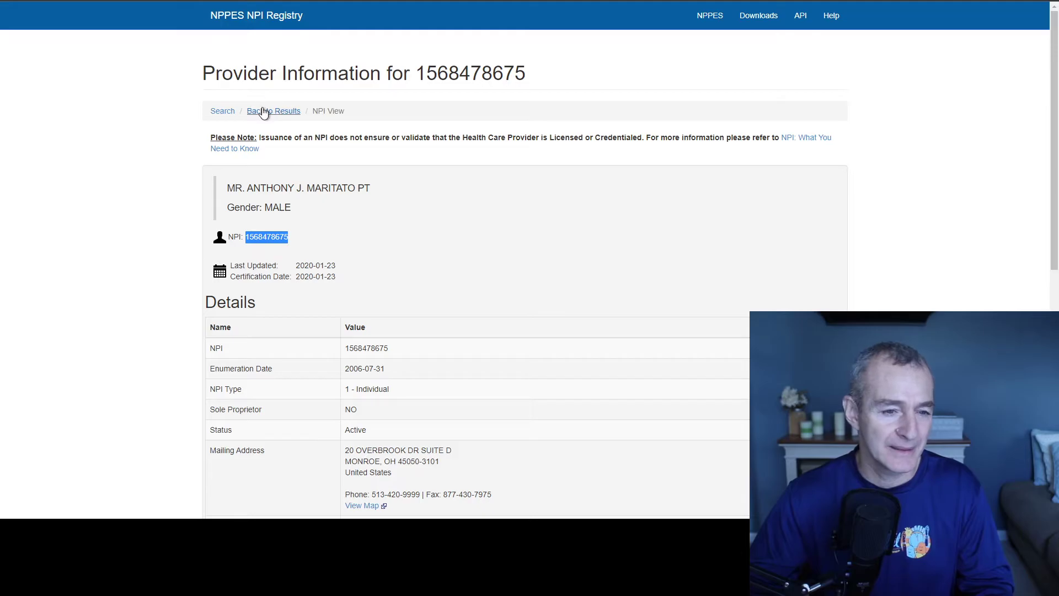
pyautogui.click(265, 112)
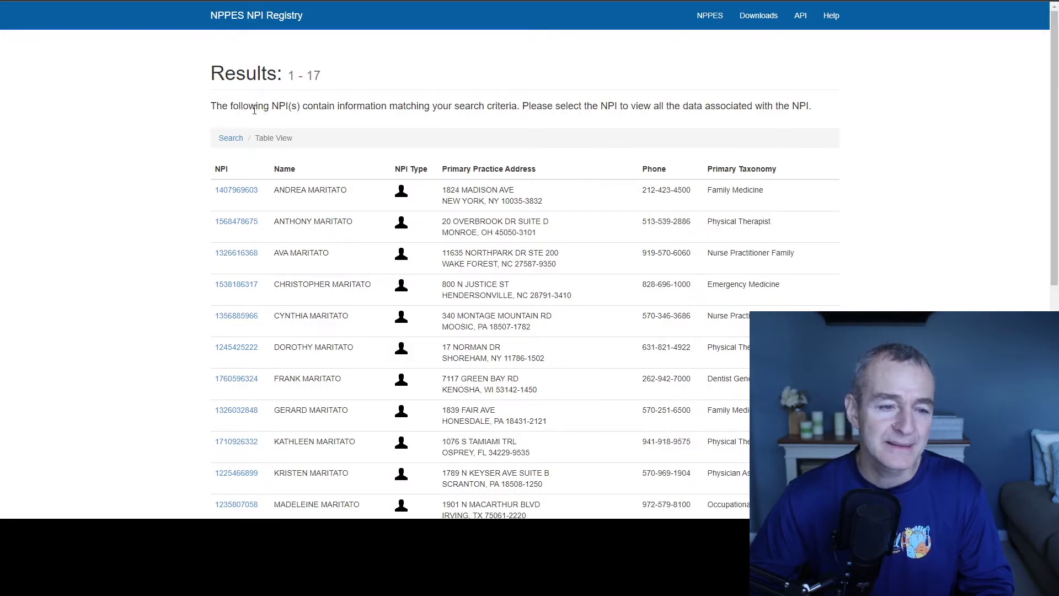
pyautogui.click(241, 15)
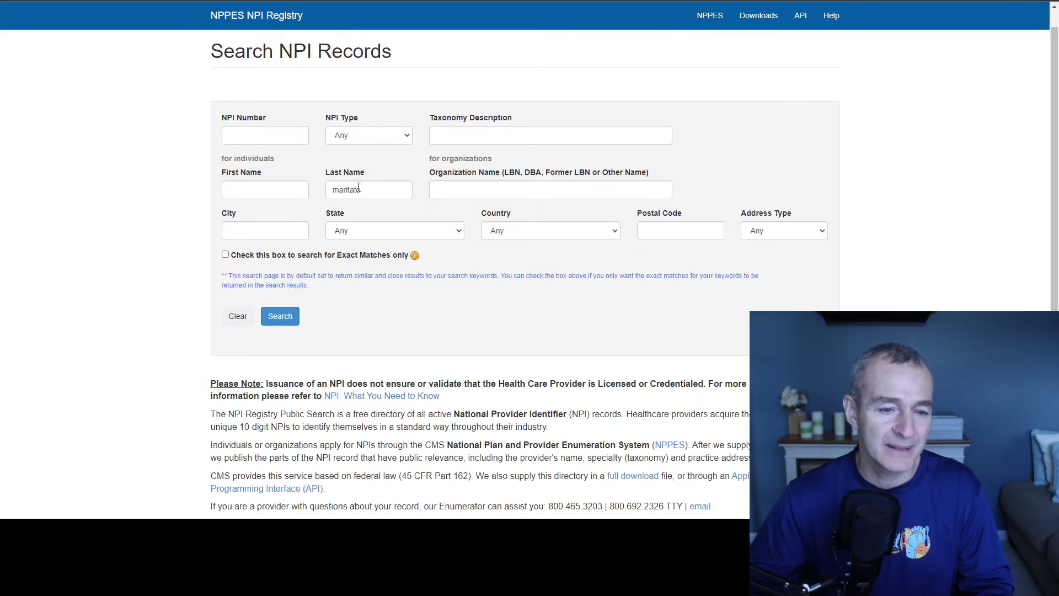
pyautogui.doubleClick(359, 188)
pyautogui.press('BackSpace')
pyautogui.click(496, 190)
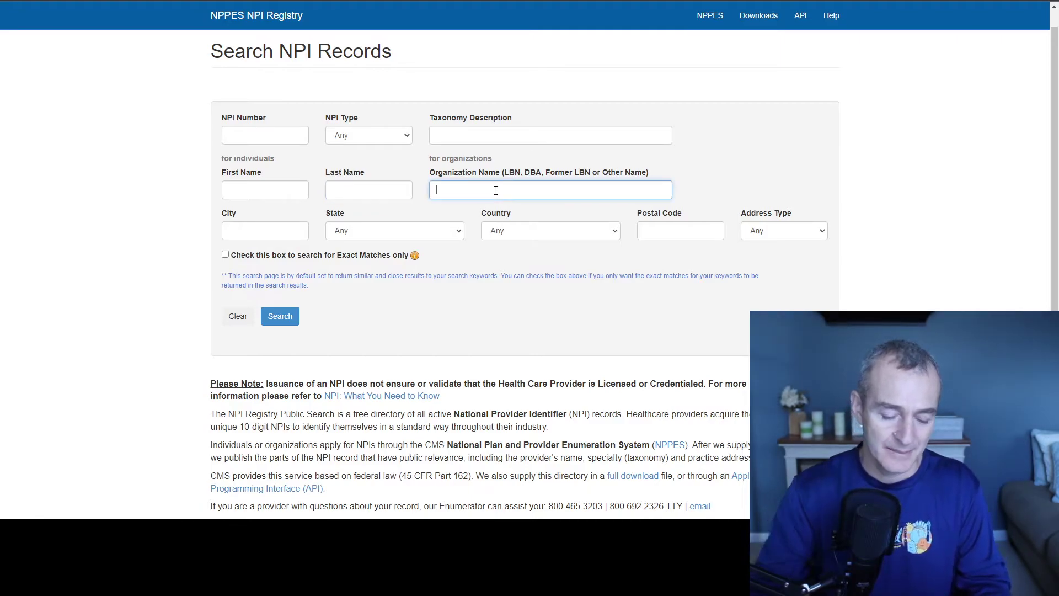
pyautogui.write('total t')
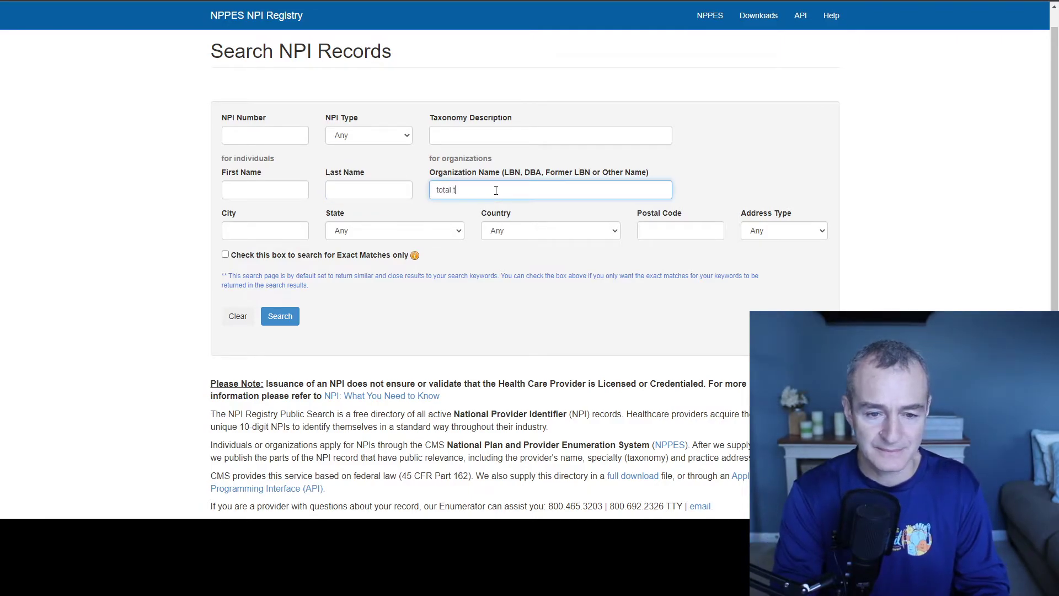
pyautogui.write('herapy solutions llc')
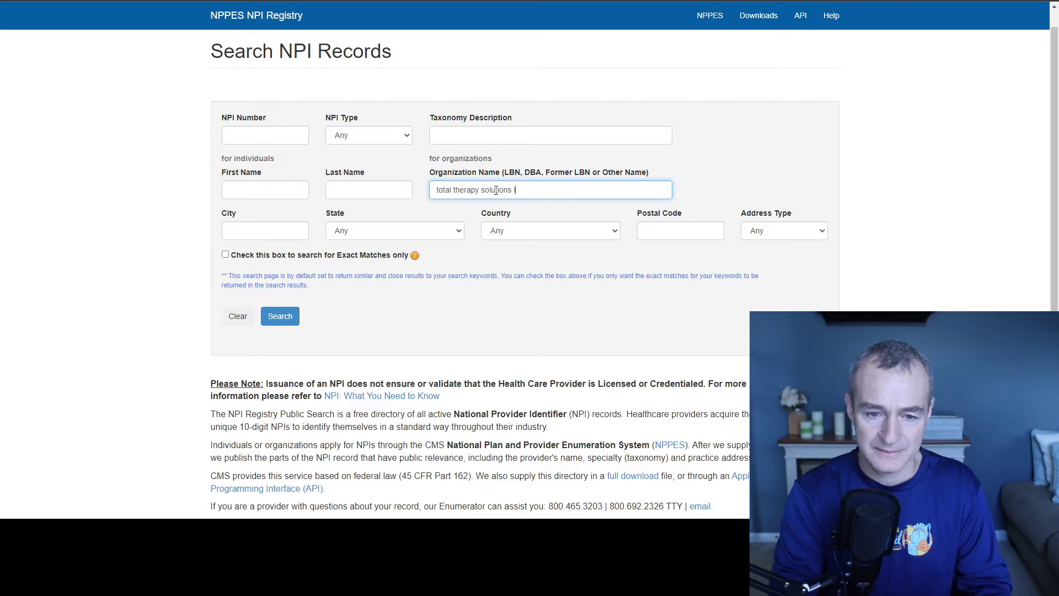
pyautogui.click(276, 317)
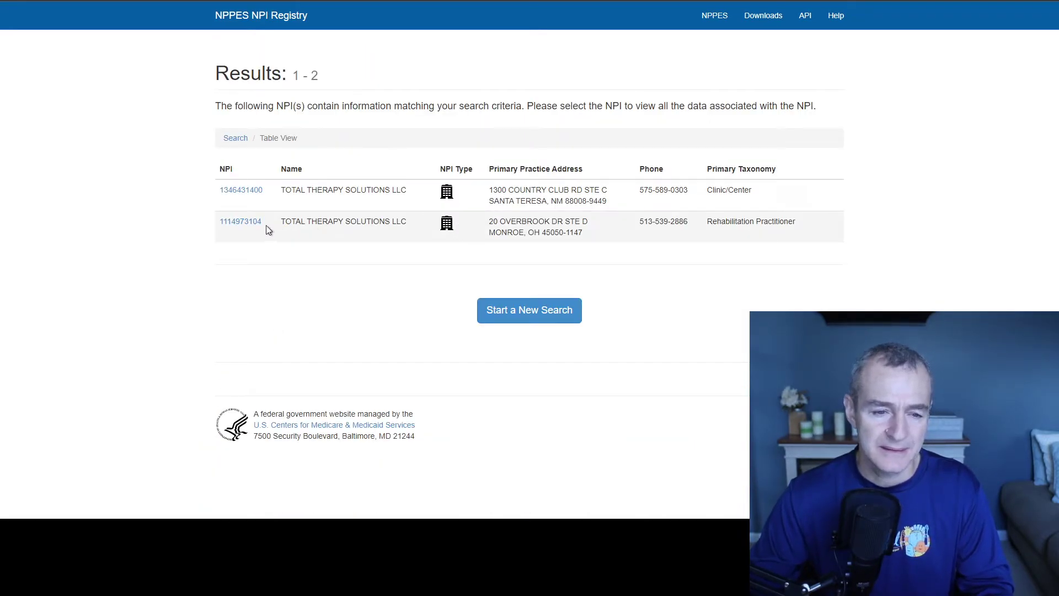
pyautogui.click(246, 223)
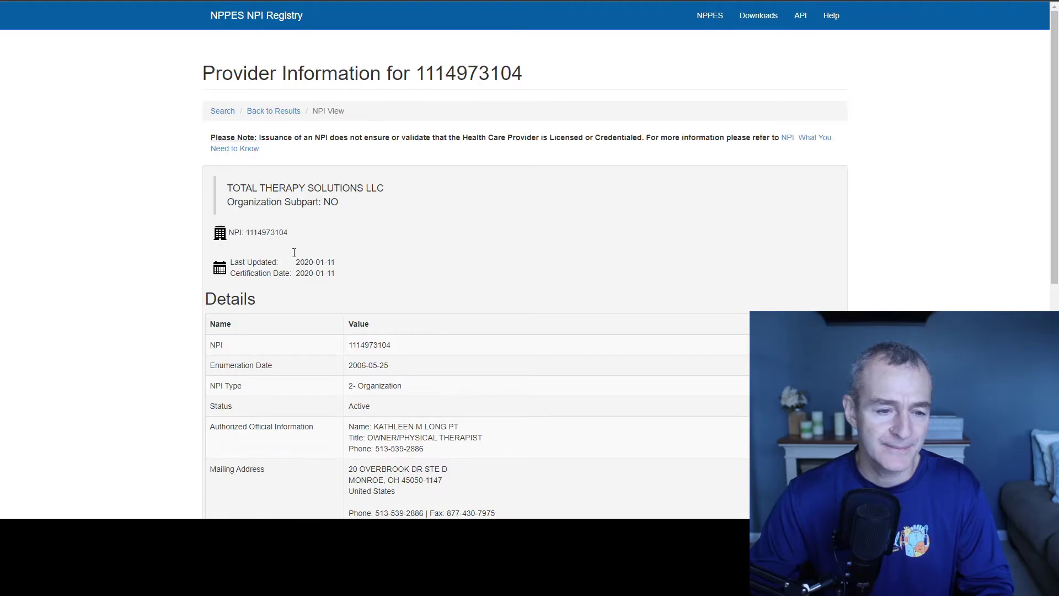
pyautogui.doubleClick(270, 232)
pyautogui.hotkey('ctrl', 'c')
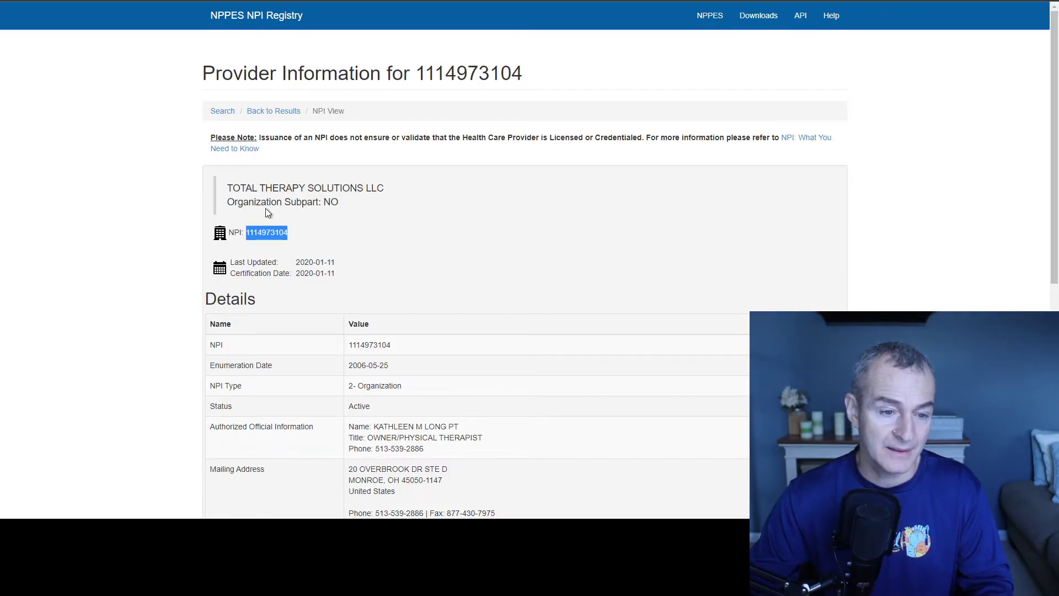
pyautogui.hotkey('alt', 'Tab')
pyautogui.click(376, 348)
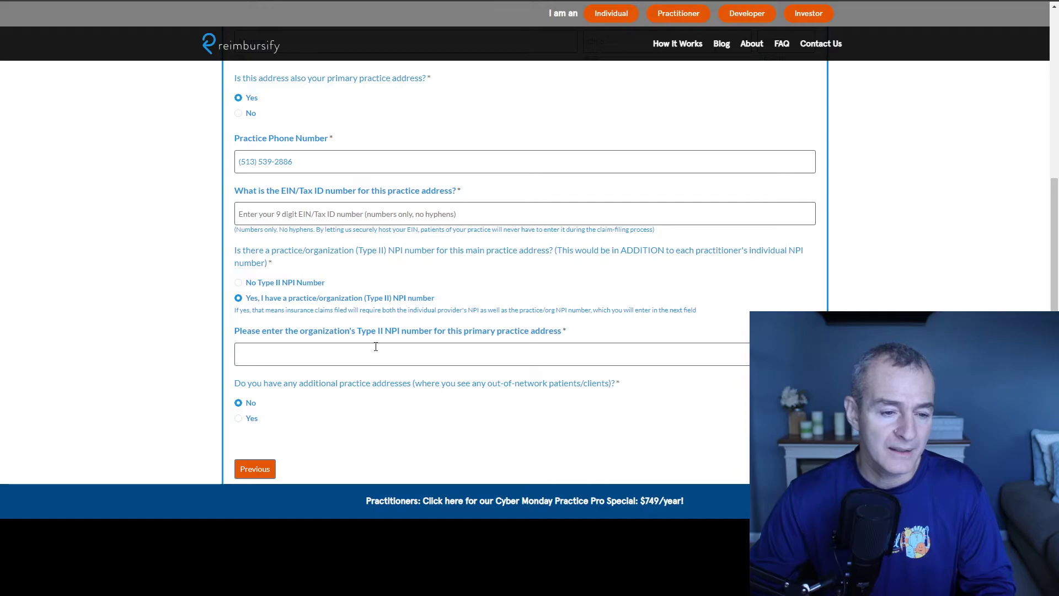
pyautogui.hotkey('ctrl', 'v')
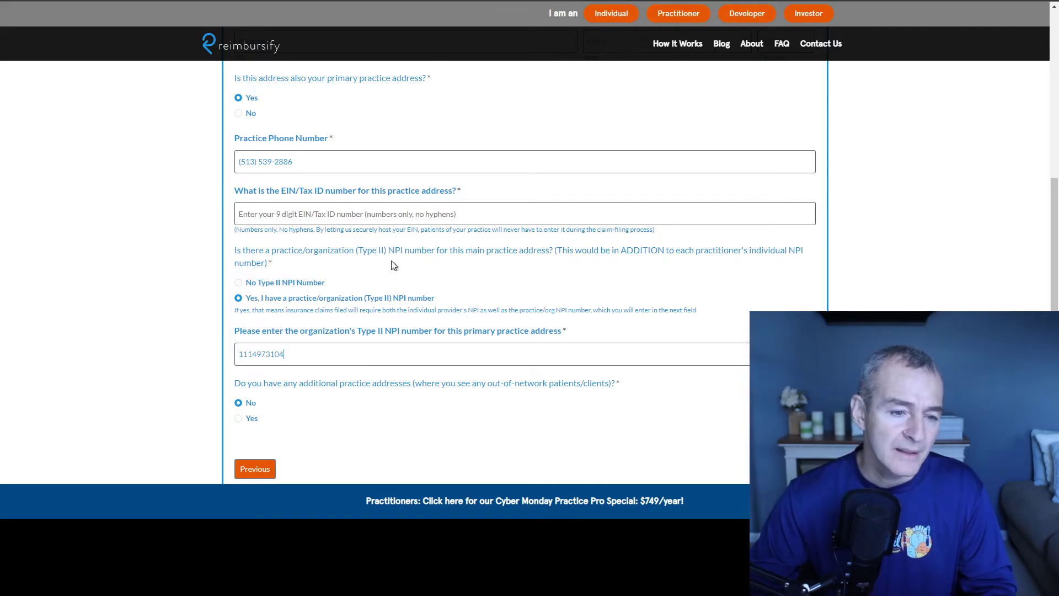
pyautogui.scroll(-2, 392, 263)
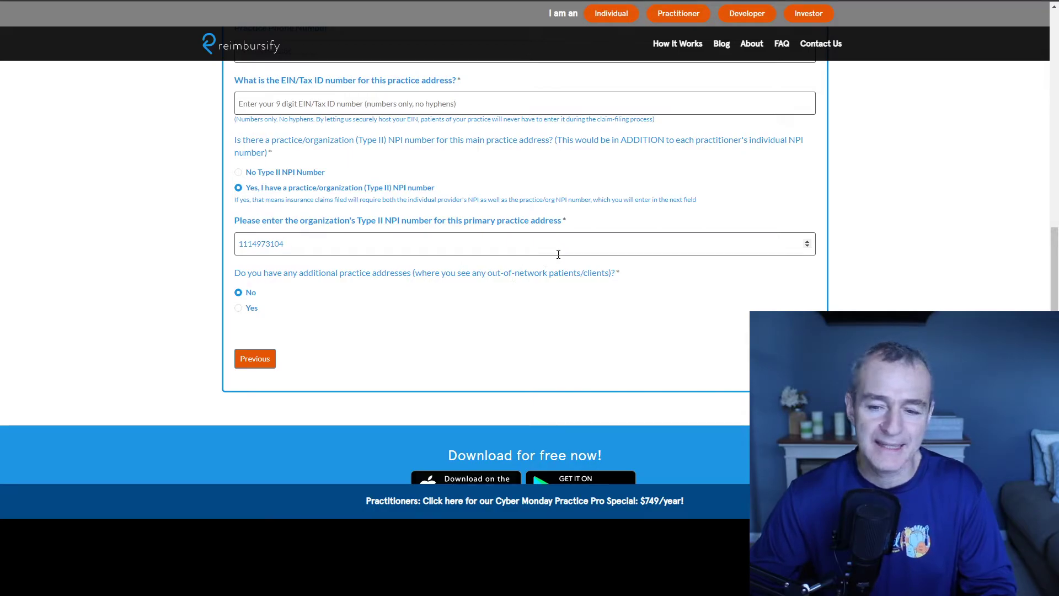
pyautogui.click(239, 309)
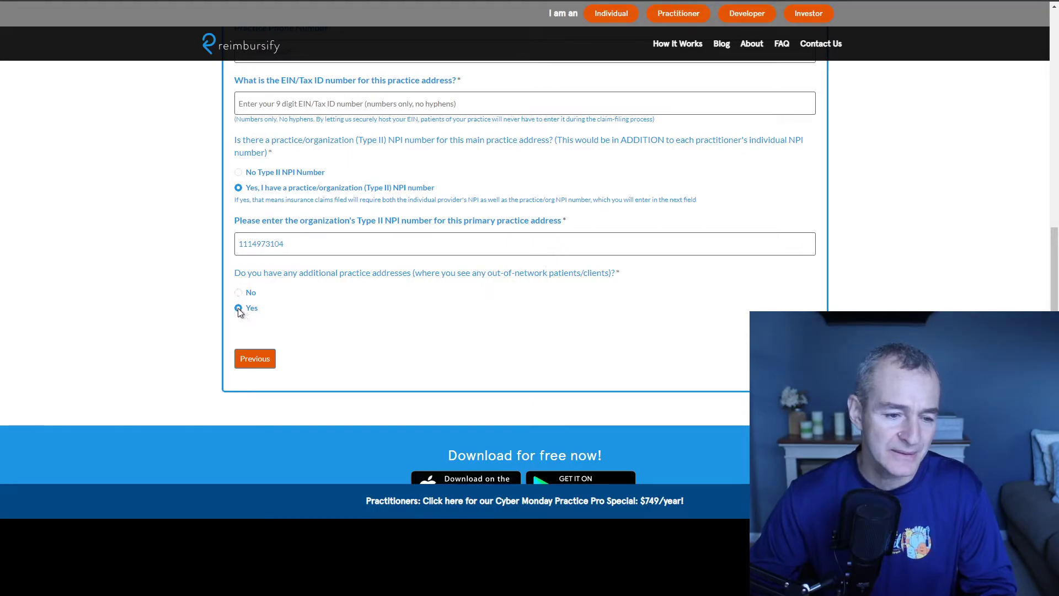
pyautogui.click(238, 293)
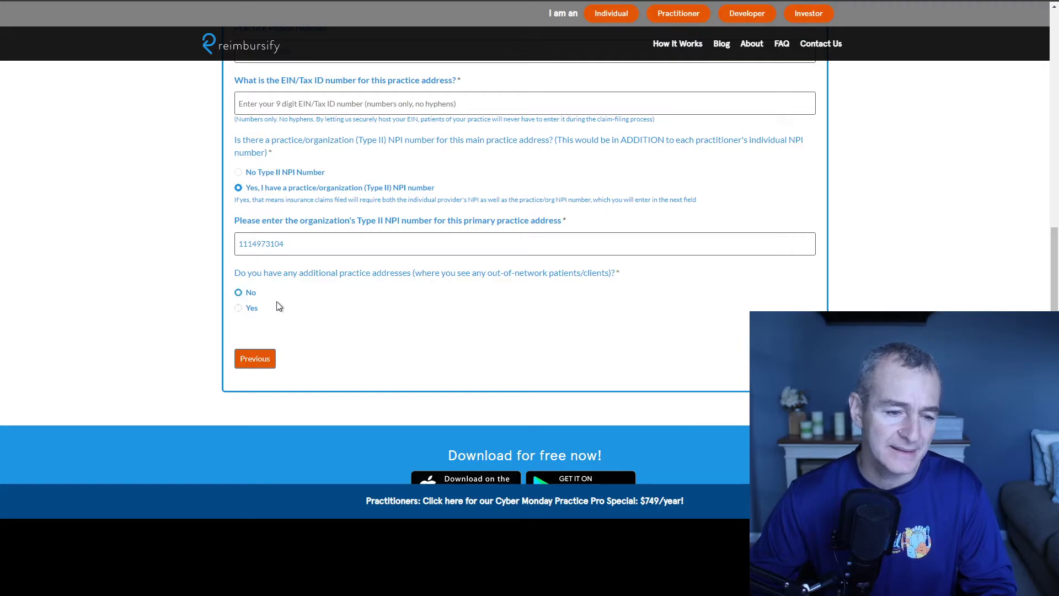
pyautogui.scroll(3, 279, 308)
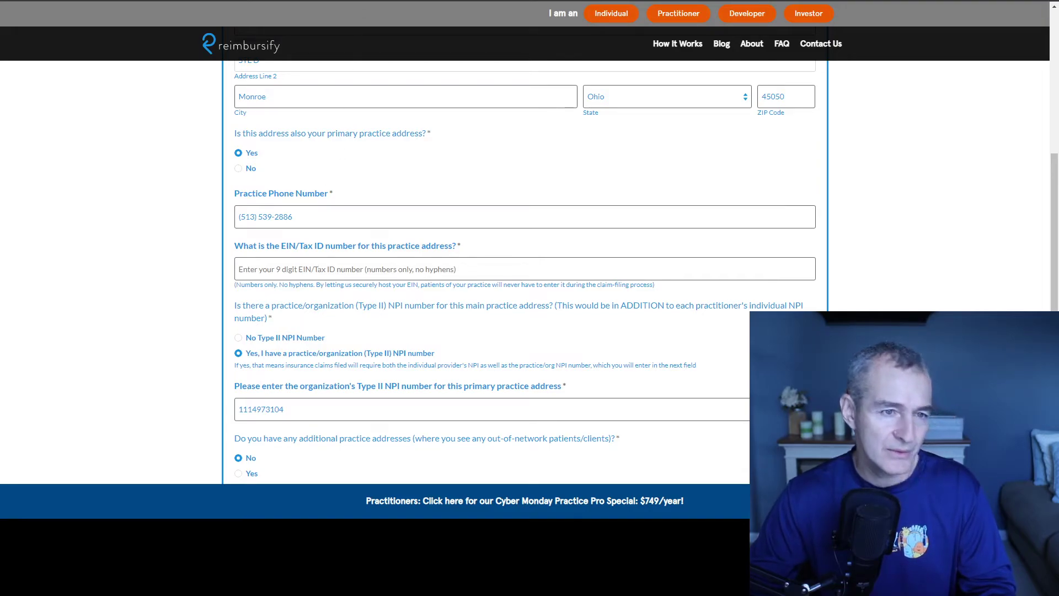
# Step: Open sunbiz.org in a new private window and go to its Search Records page
pyautogui.hotkey('ctrl', 'shift', 'n')
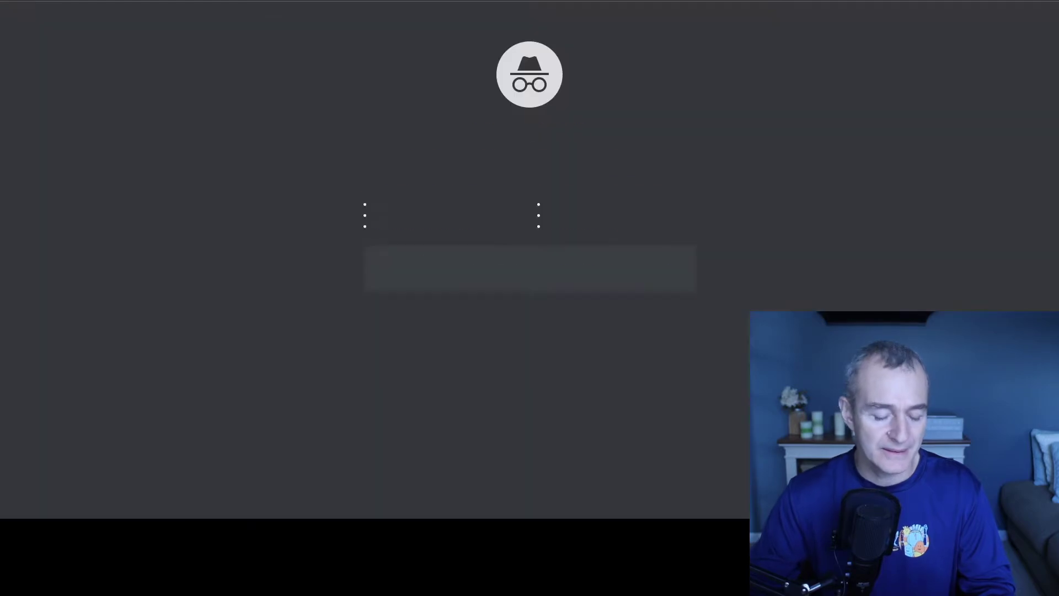
pyautogui.write('su')
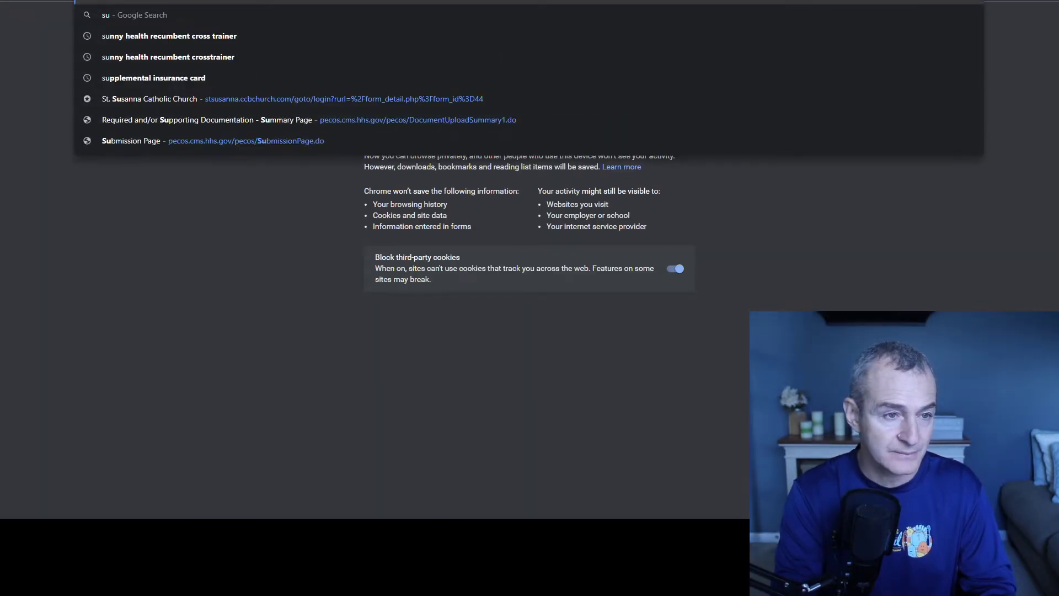
pyautogui.write('nbiz.org')
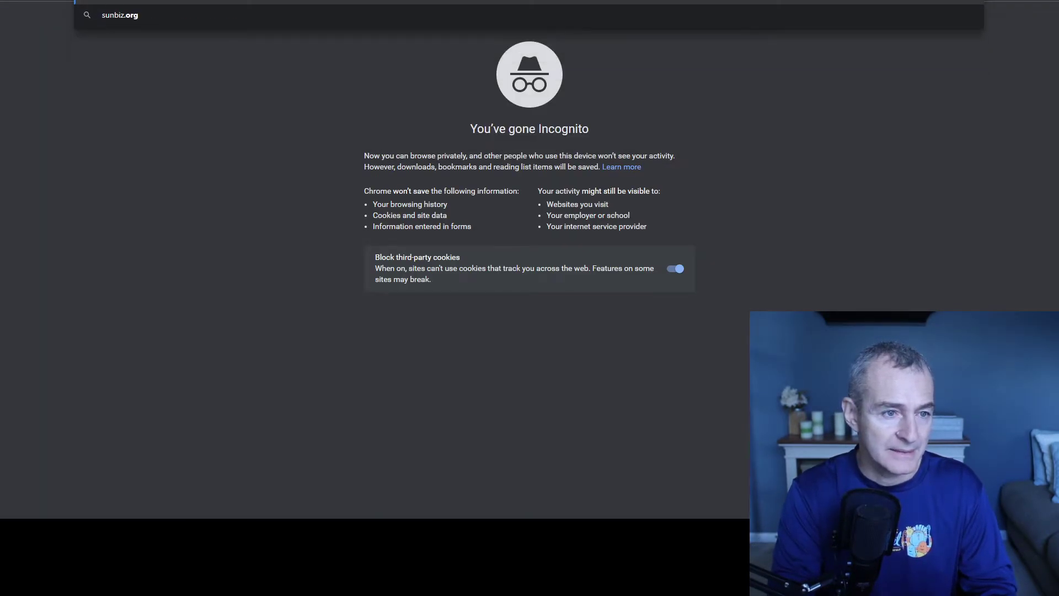
pyautogui.press('Return')
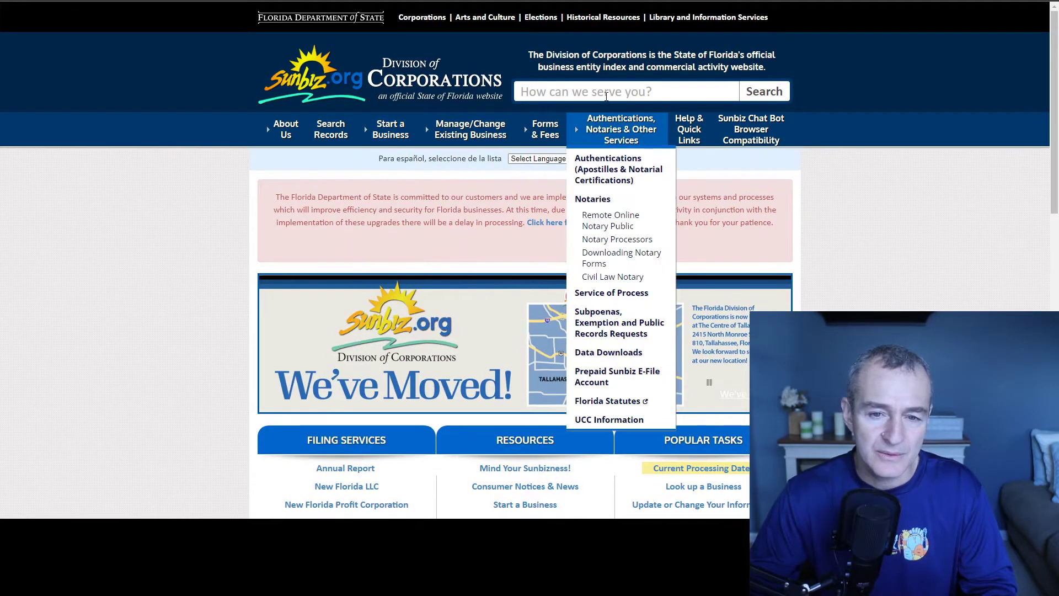
pyautogui.click(606, 93)
pyautogui.write('total thera')
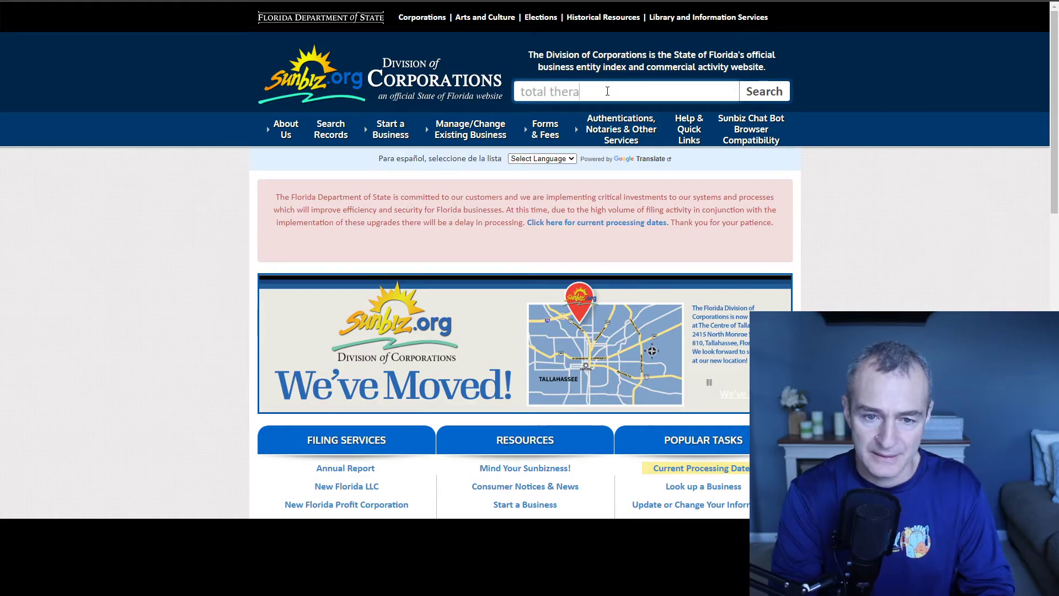
pyautogui.write('py solu')
pyautogui.moveTo(306, 142)
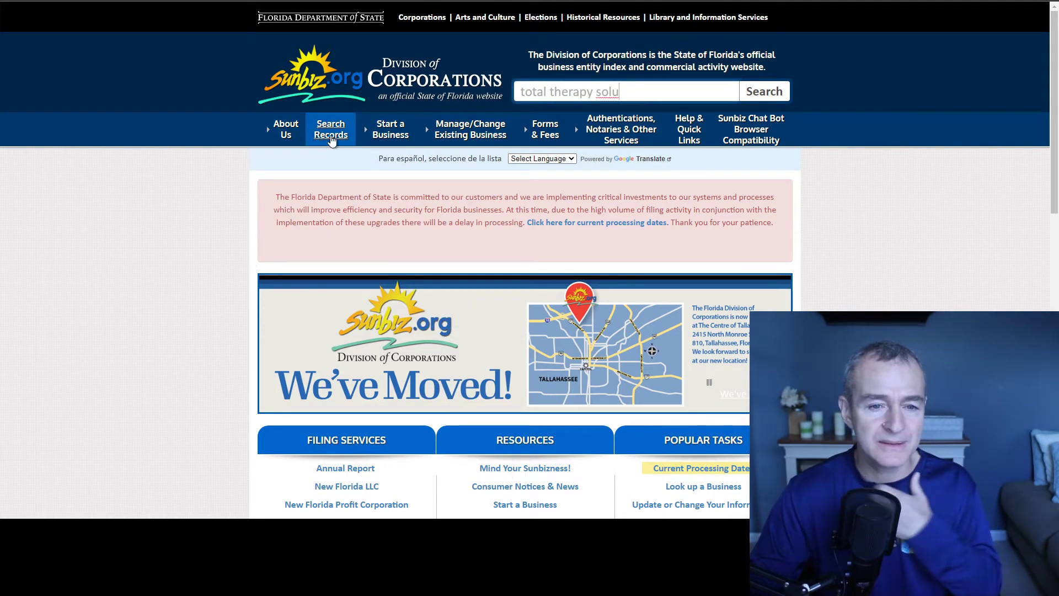
pyautogui.click(331, 135)
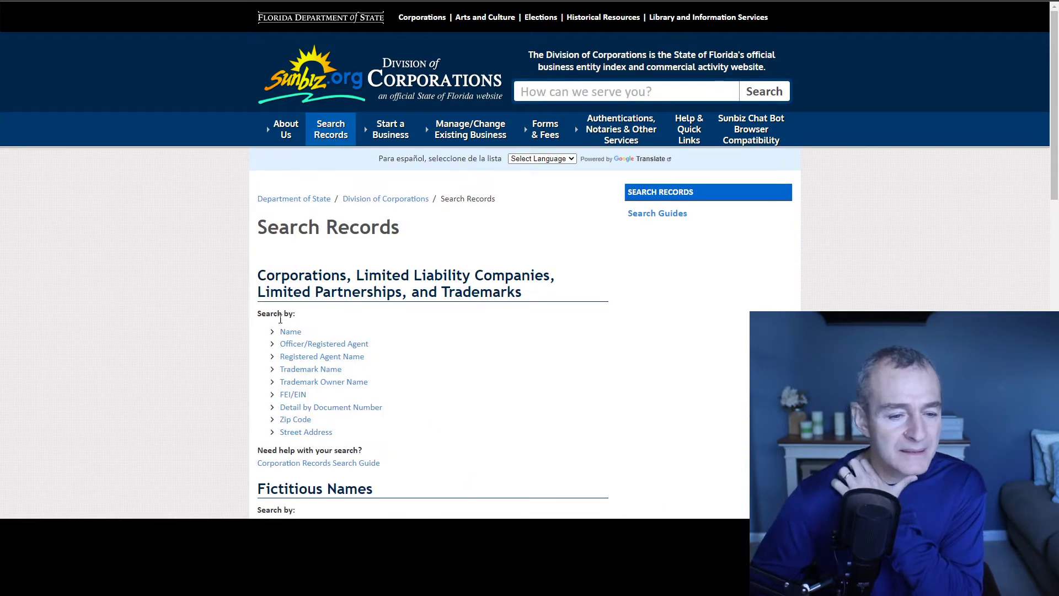
# Step: Search entity name 'total therapy solutions', open the L.L.C. record and select its FEI/EIN
pyautogui.click(287, 332)
pyautogui.click(537, 214)
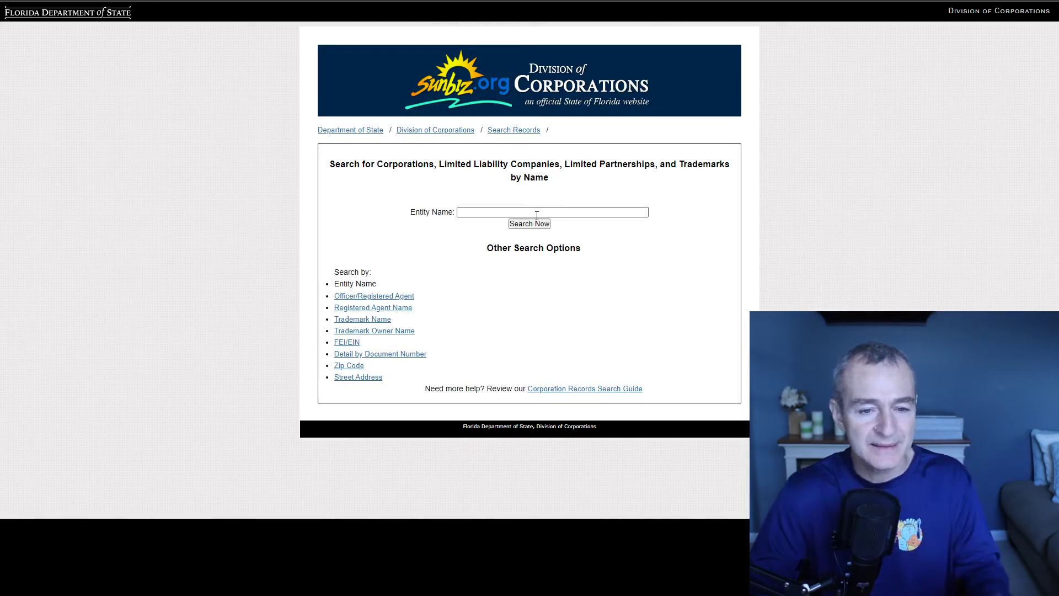
pyautogui.write('total therapy solutions llc')
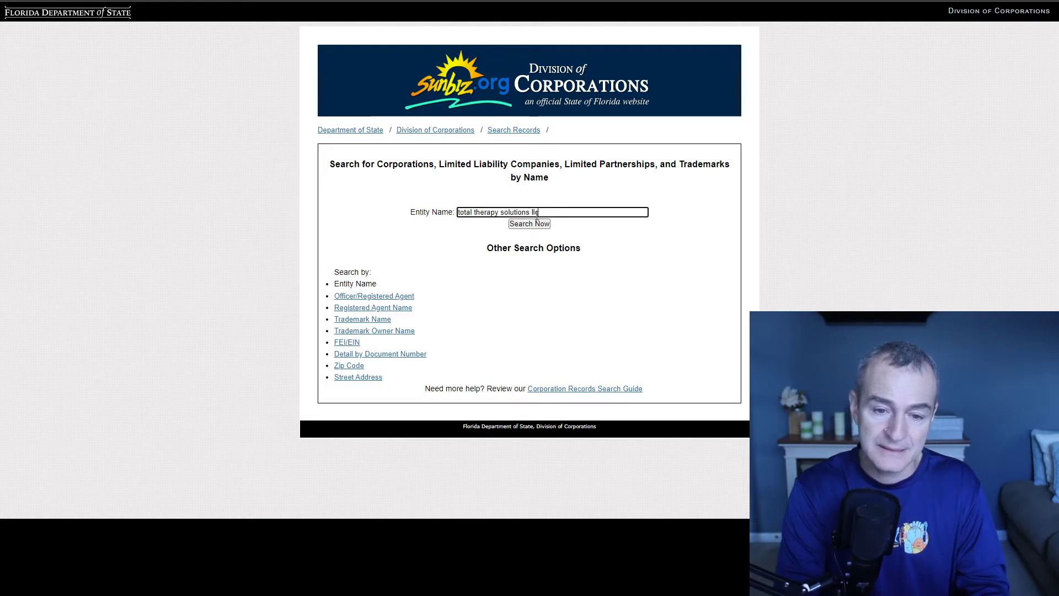
pyautogui.press('Return')
pyautogui.click(441, 244)
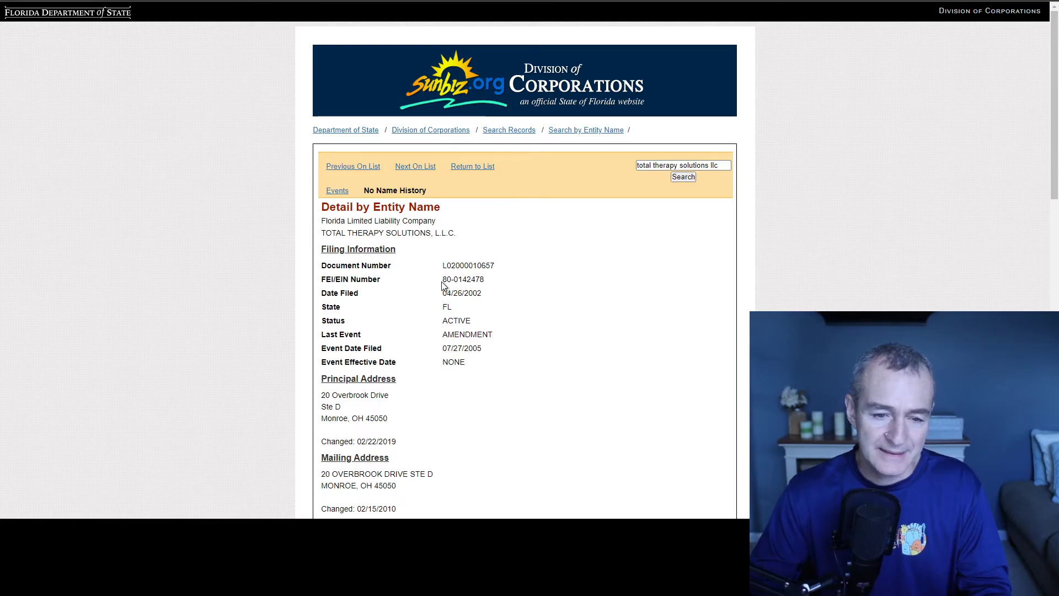
pyautogui.moveTo(442, 280); pyautogui.dragTo(484, 280)
pyautogui.hotkey('ctrl', 'c')
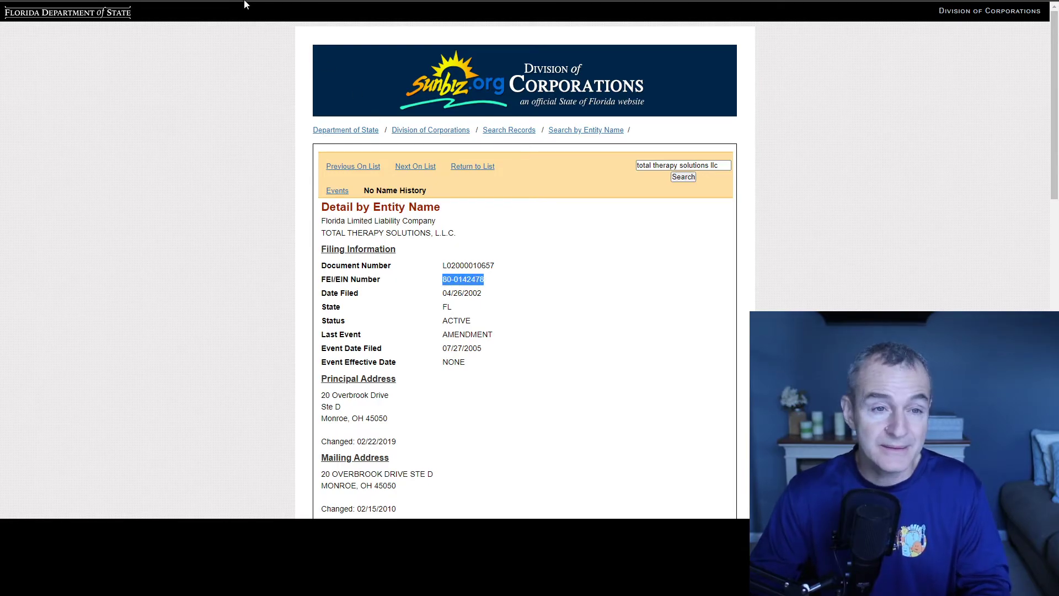
# Step: Paste the practice's EIN into the Tax ID field and continue to the Practice BASIC Final Step
pyautogui.hotkey('ctrl', 'Tab')
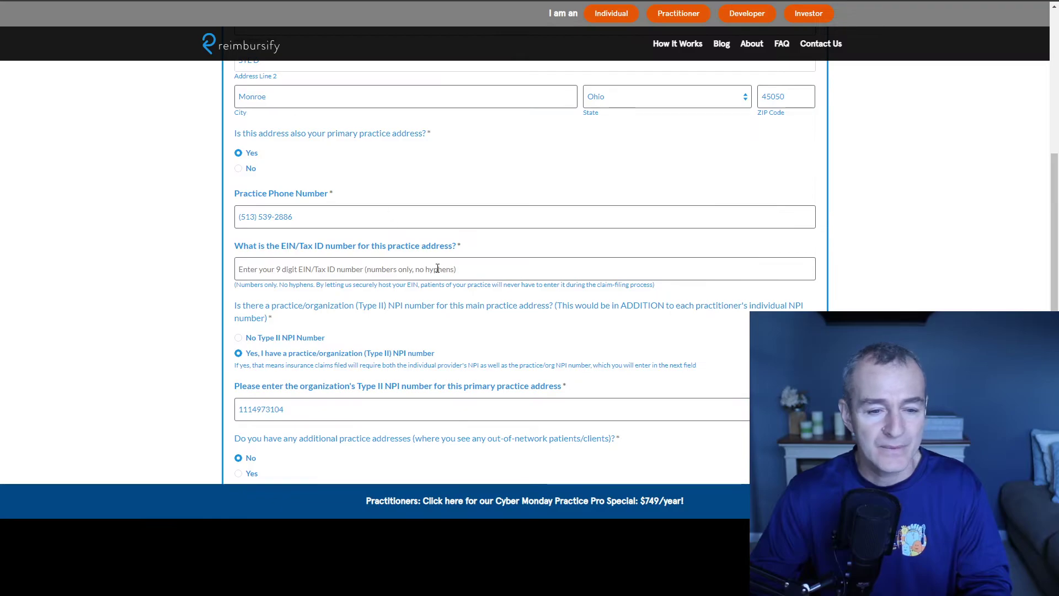
pyautogui.hotkey('ctrl', 'v')
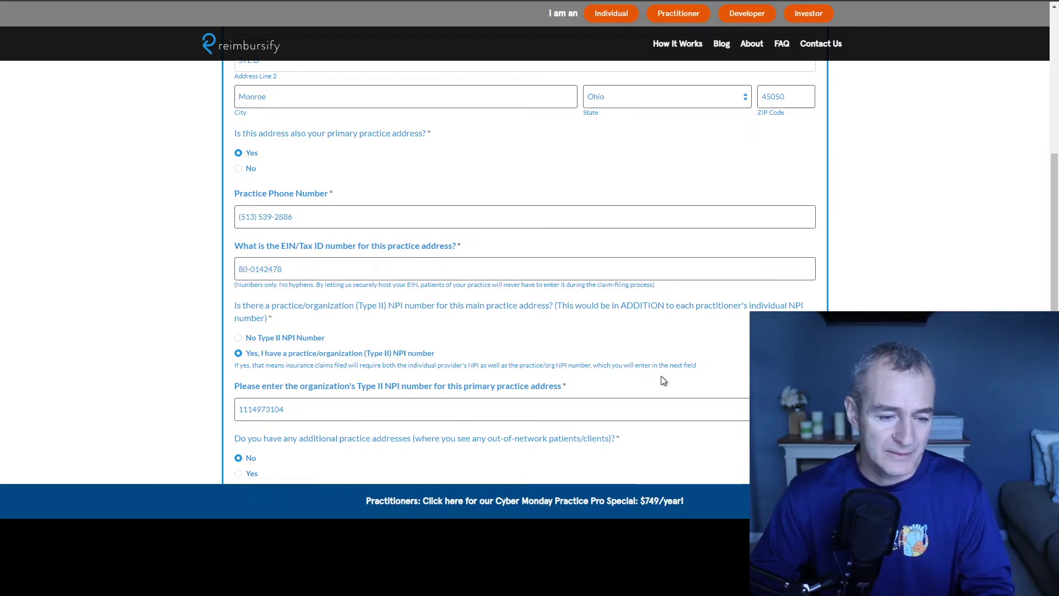
pyautogui.scroll(-5, 660, 378)
pyautogui.click(807, 249)
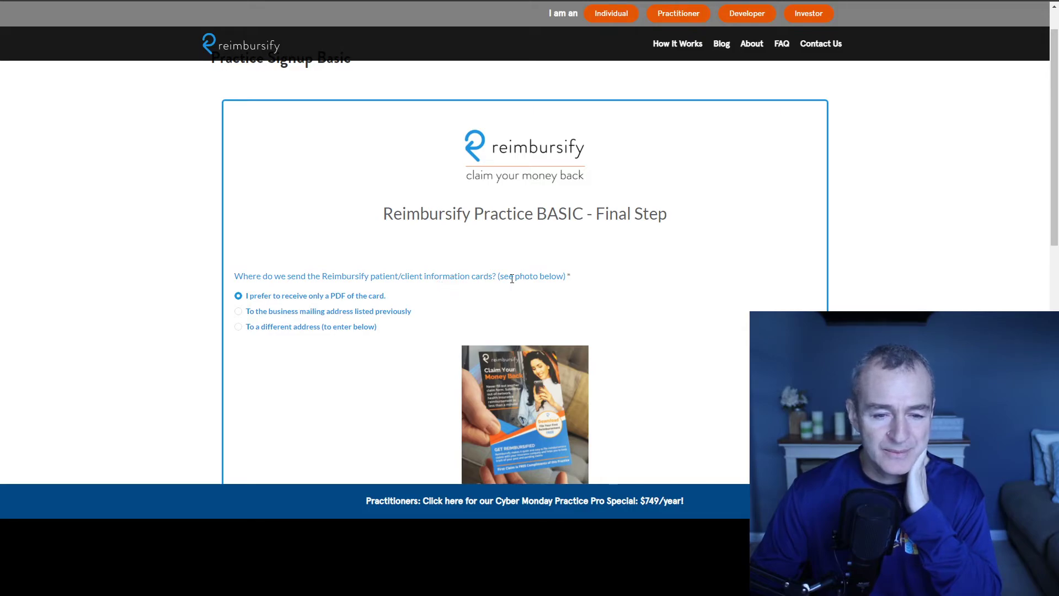
# Step: Have patient information cards sent to the business mailing address listed previously
pyautogui.scroll(-2, 541, 279)
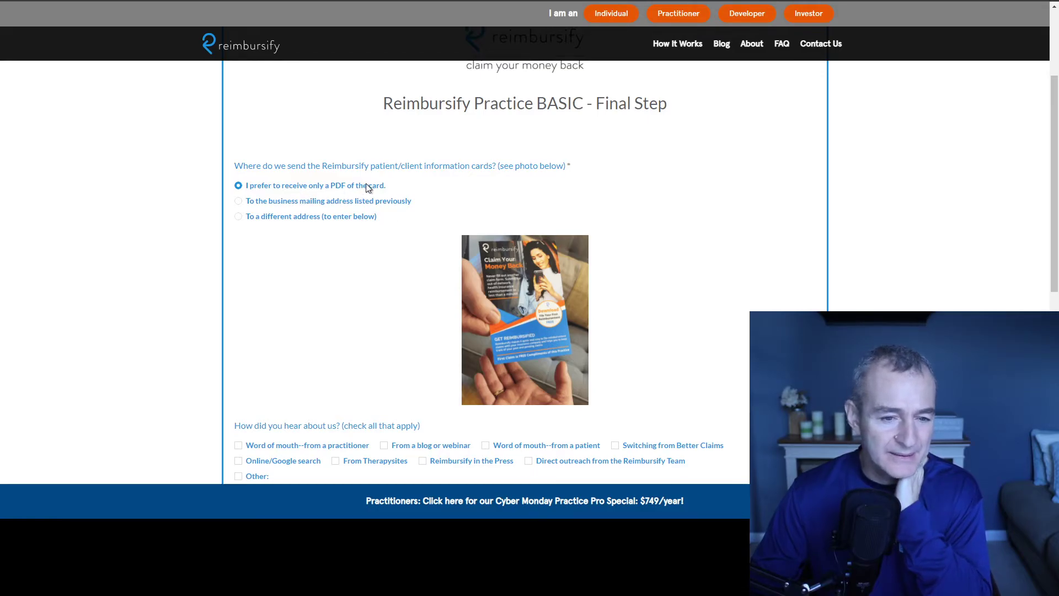
pyautogui.click(267, 202)
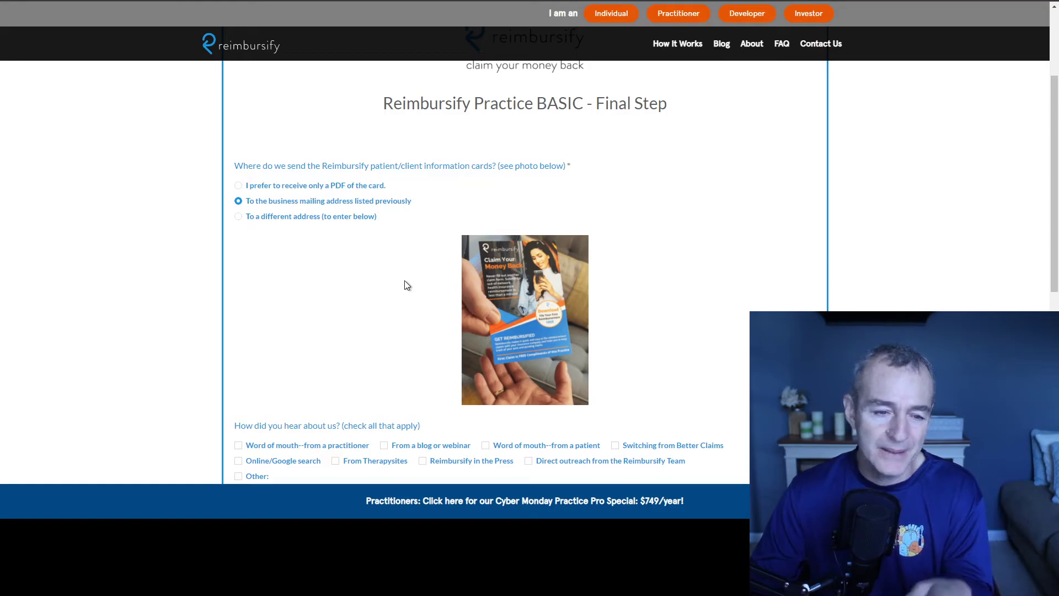
pyautogui.scroll(-2, 407, 285)
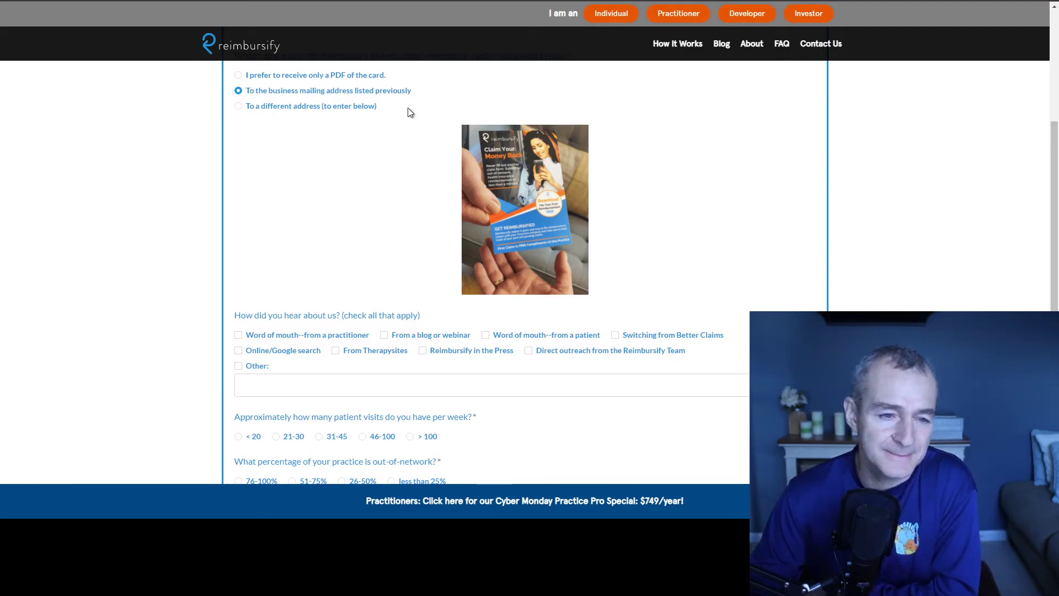
pyautogui.scroll(-2, 398, 167)
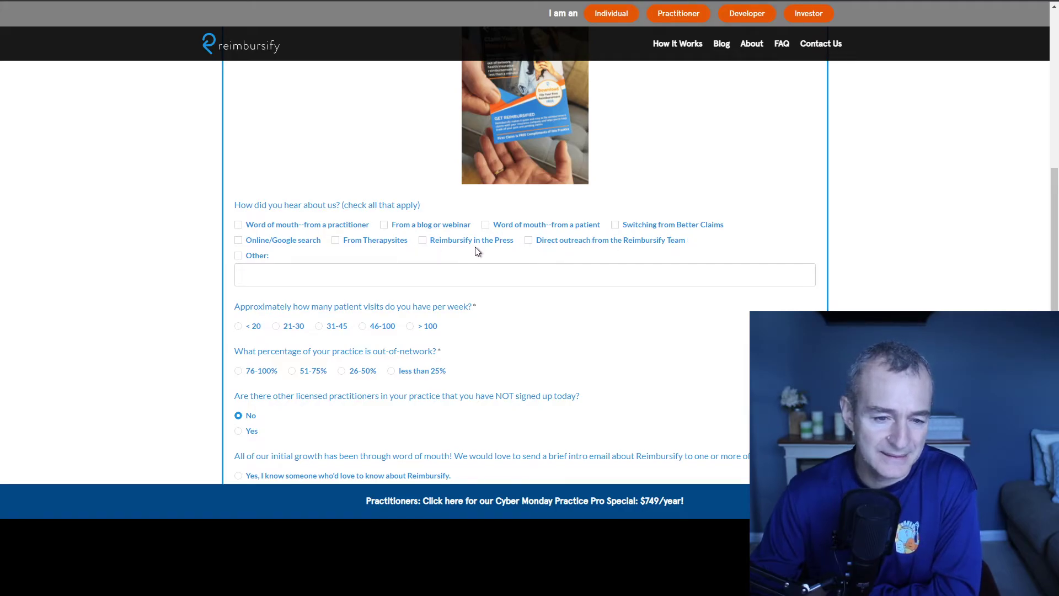
# Step: Set the referral source to Other with 'YouTube' entered in its box
pyautogui.click(296, 244)
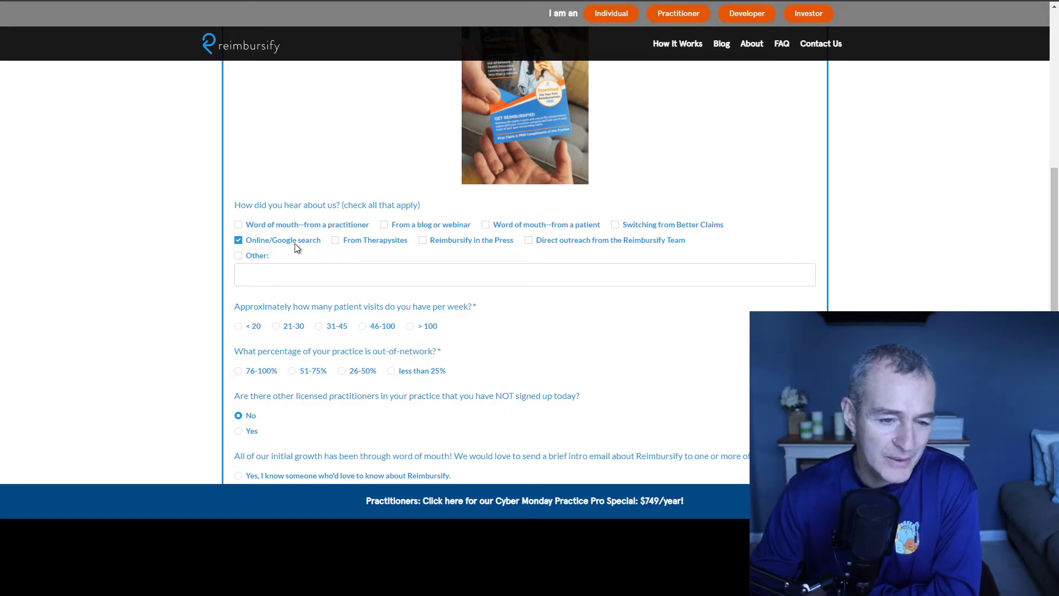
pyautogui.click(260, 255)
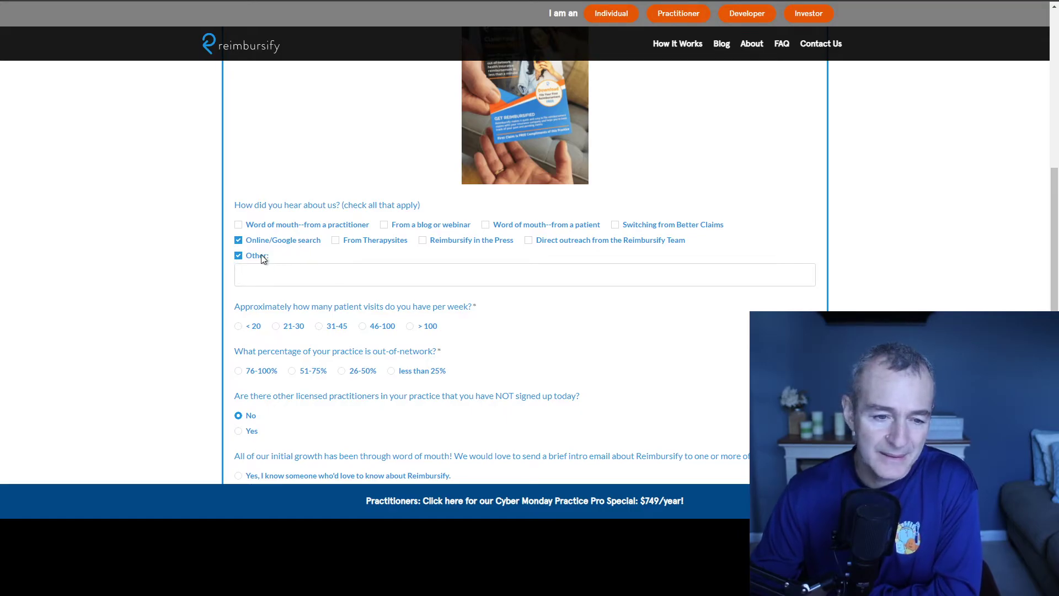
pyautogui.click(244, 244)
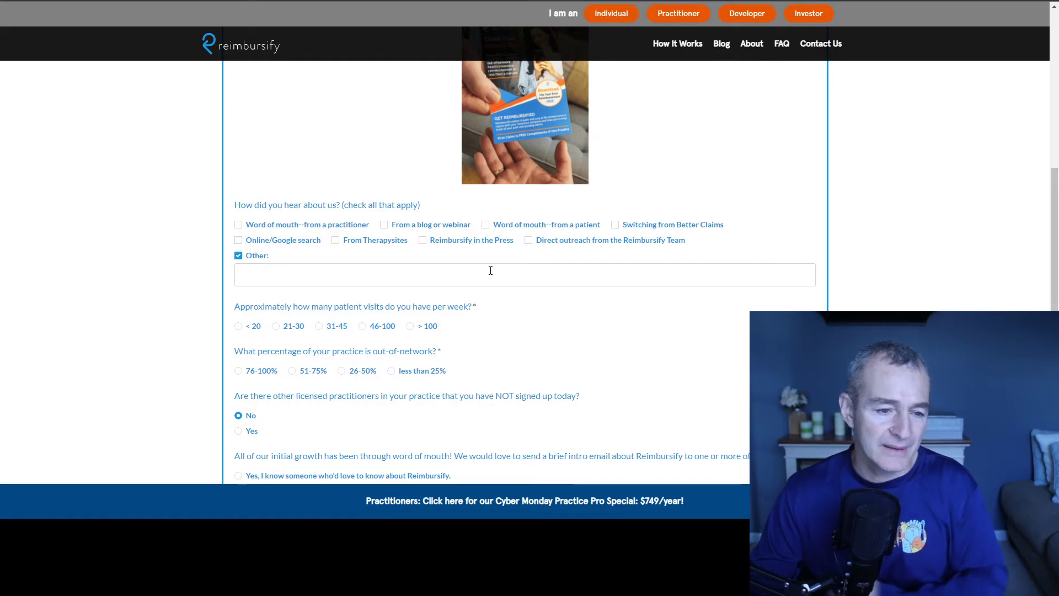
pyautogui.click(492, 270)
pyautogui.write('You')
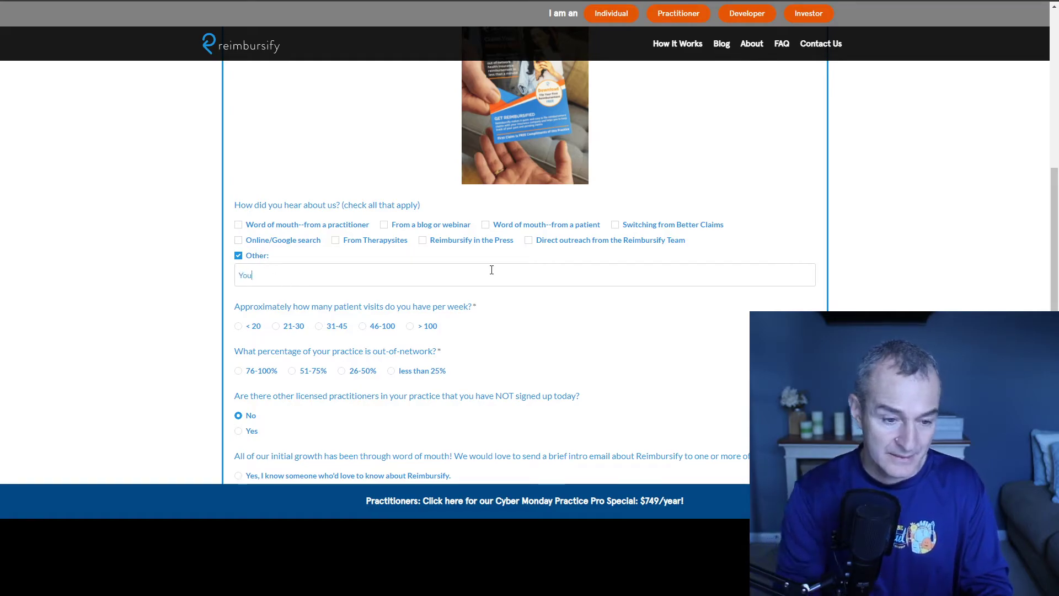
pyautogui.write('Tube')
# Step: Answer 46-100 weekly patient visits and less than 25% out-of-network
pyautogui.scroll(-1, 521, 276)
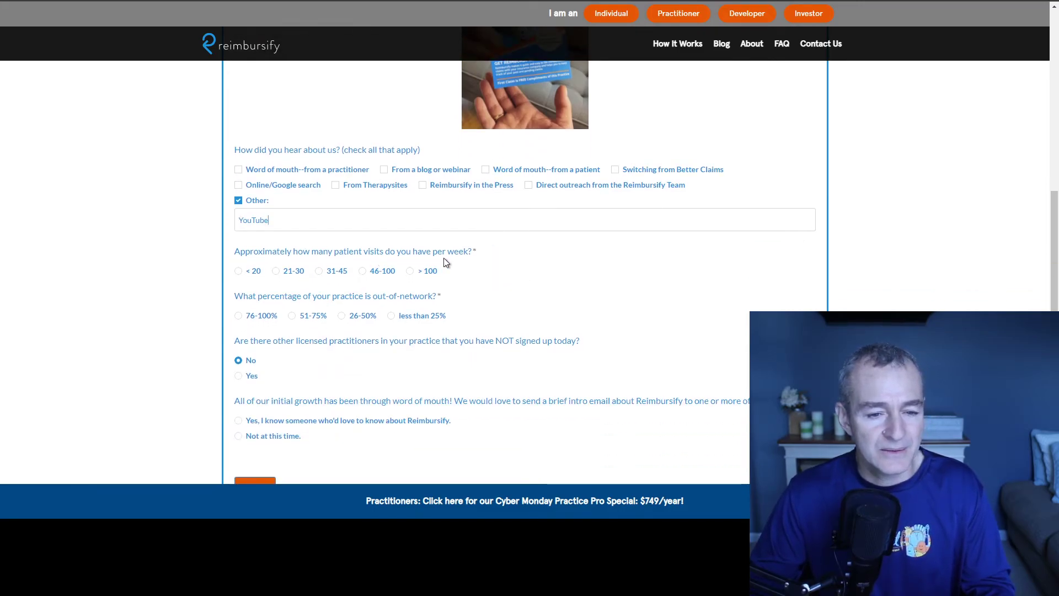
pyautogui.click(411, 272)
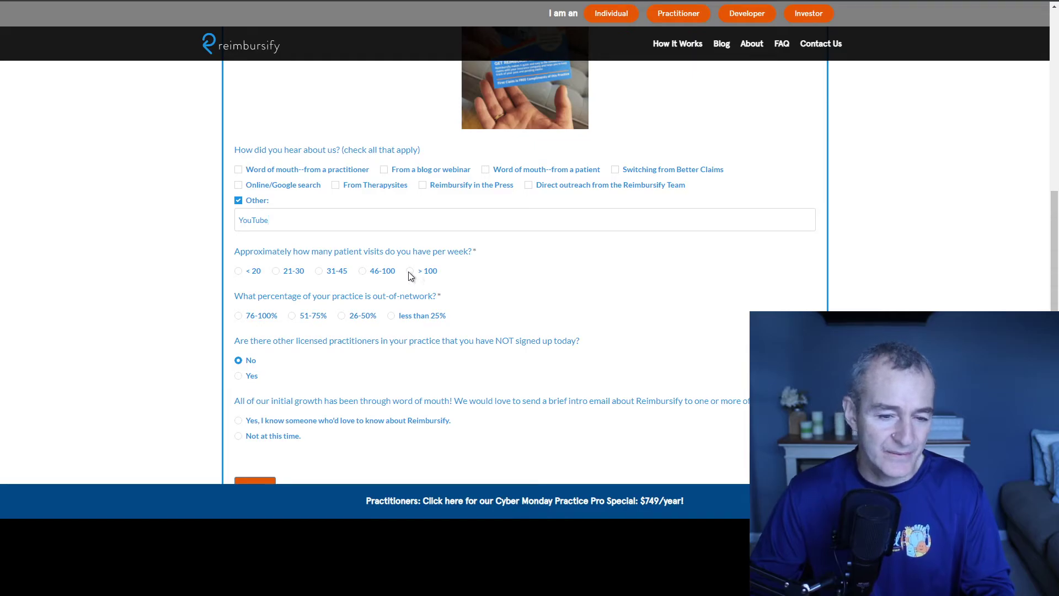
pyautogui.click(362, 271)
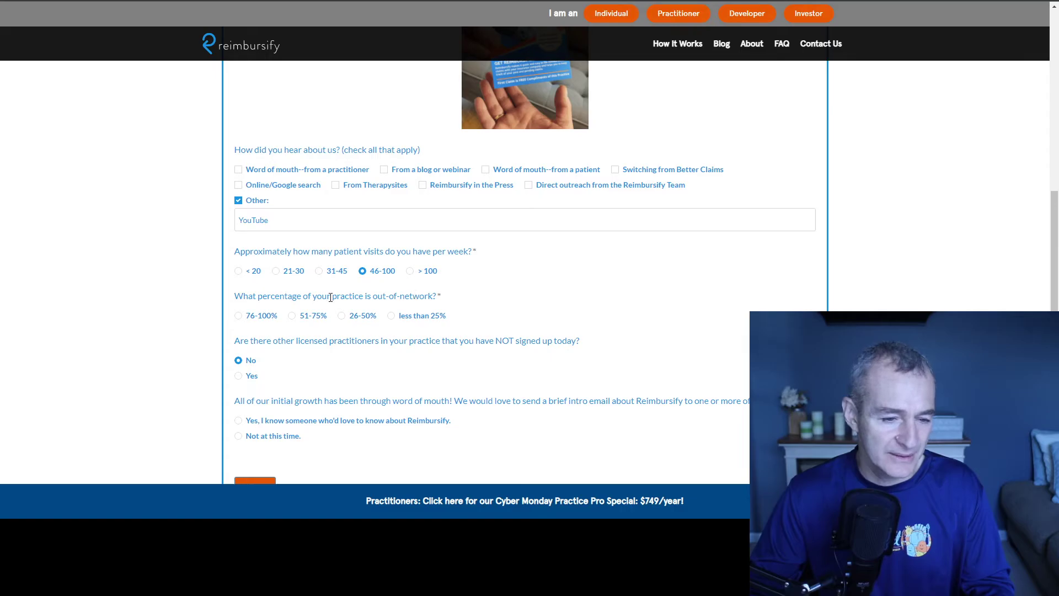
pyautogui.click(391, 315)
pyautogui.scroll(-2, 392, 322)
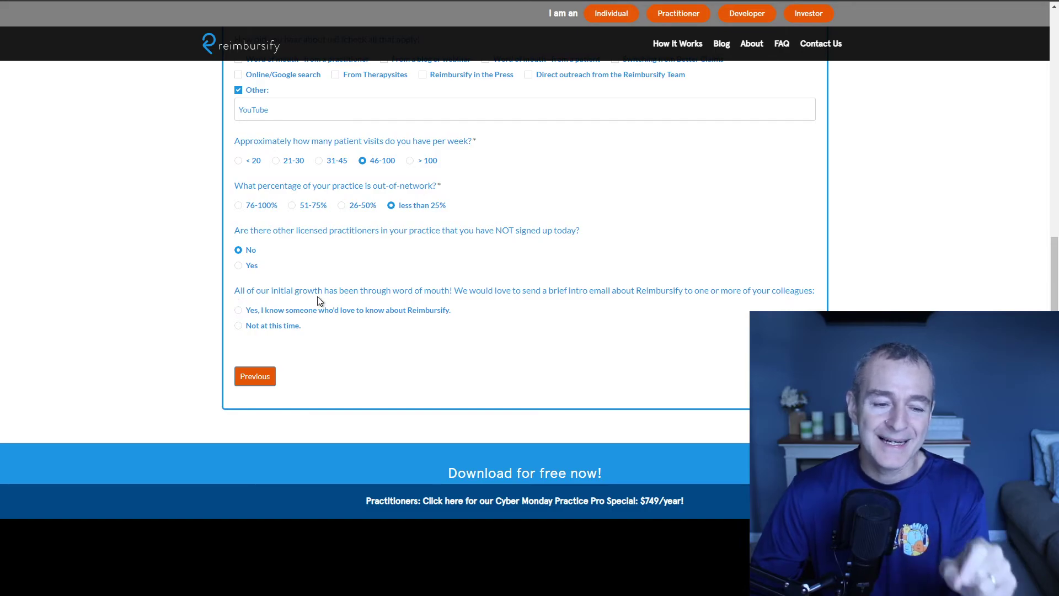
# Step: Answer 'Not at this time.' to the offer to email colleagues an intro
pyautogui.moveTo(456, 294); pyautogui.dragTo(235, 294)
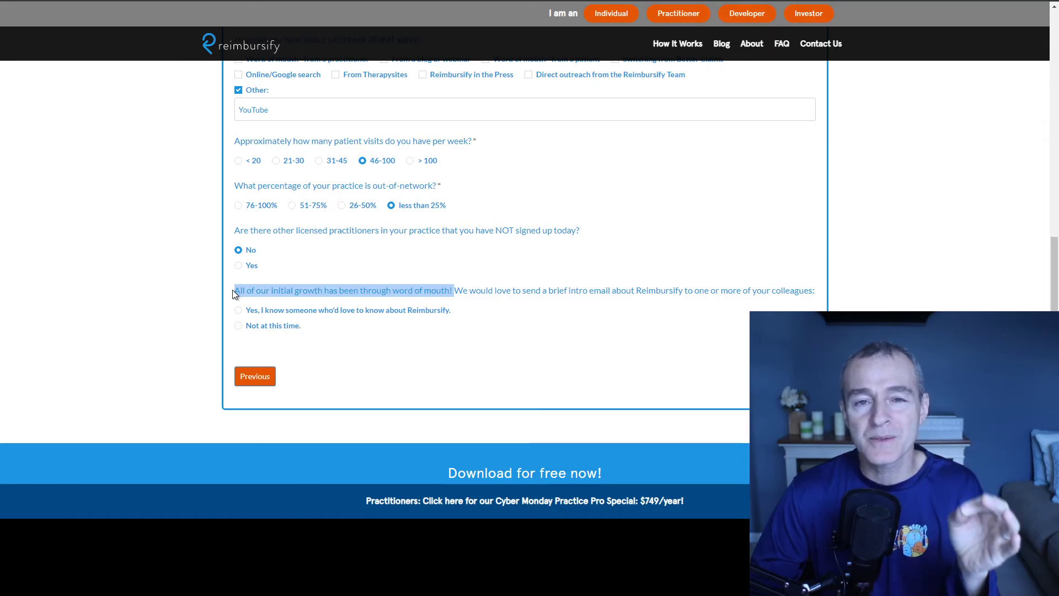
pyautogui.click(518, 292)
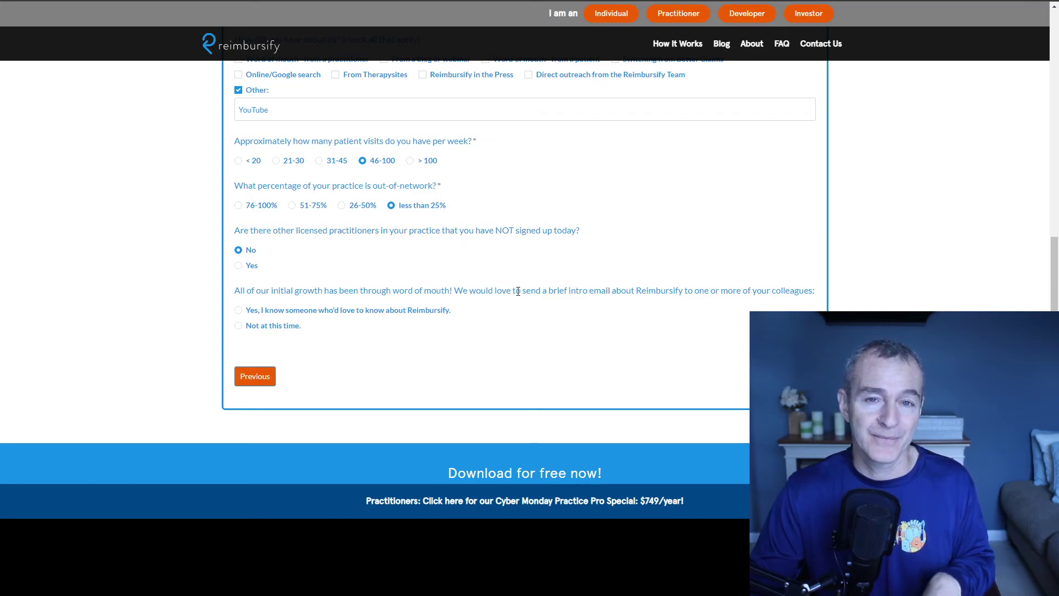
pyautogui.moveTo(235, 291); pyautogui.dragTo(827, 294)
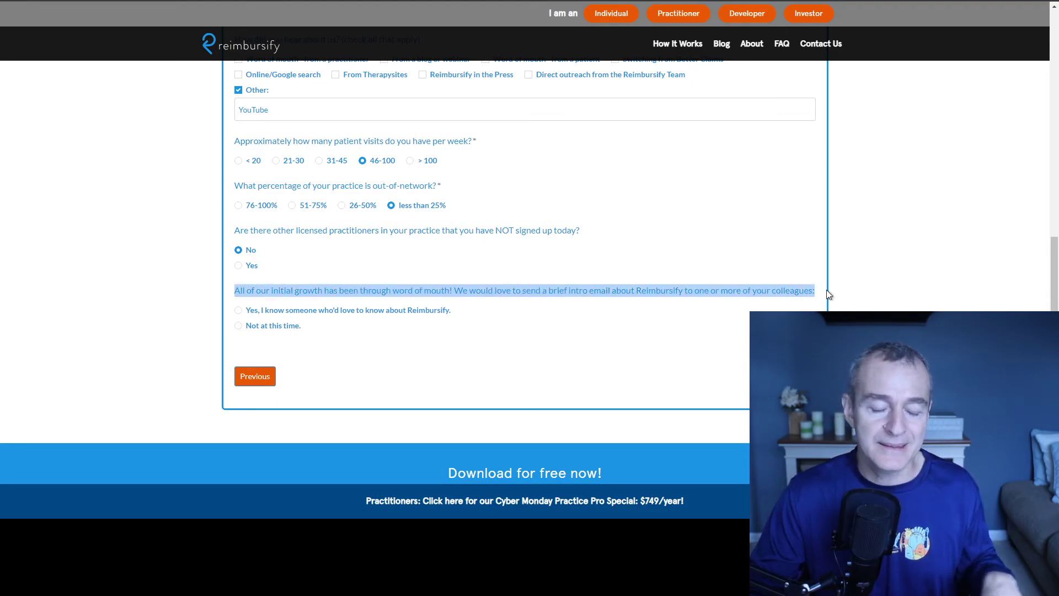
pyautogui.click(237, 325)
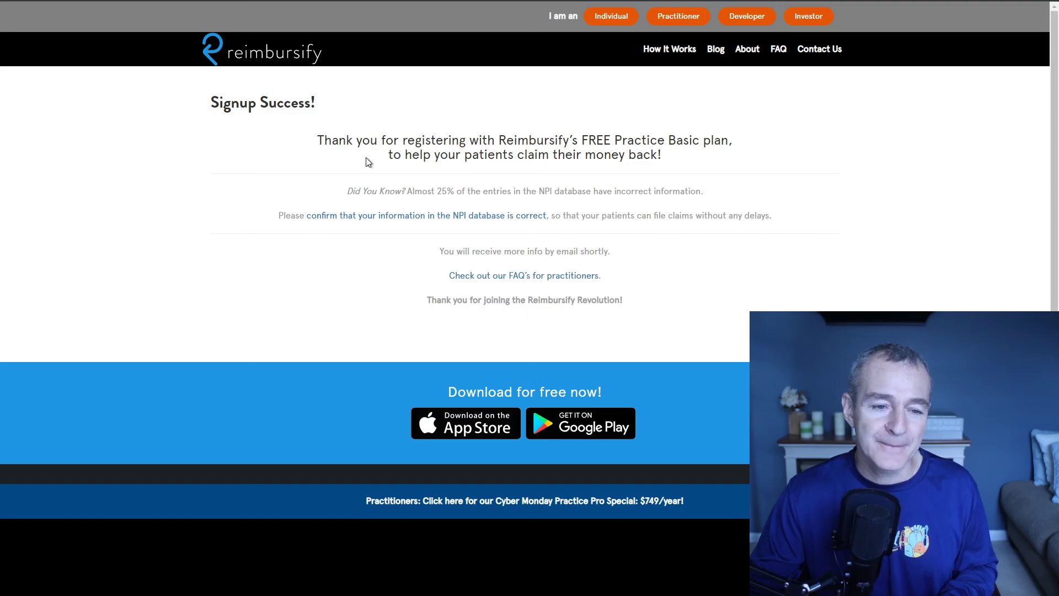
# Step: Highlight the thank-you registration message on the Signup Success page
pyautogui.moveTo(318, 139); pyautogui.dragTo(696, 164)
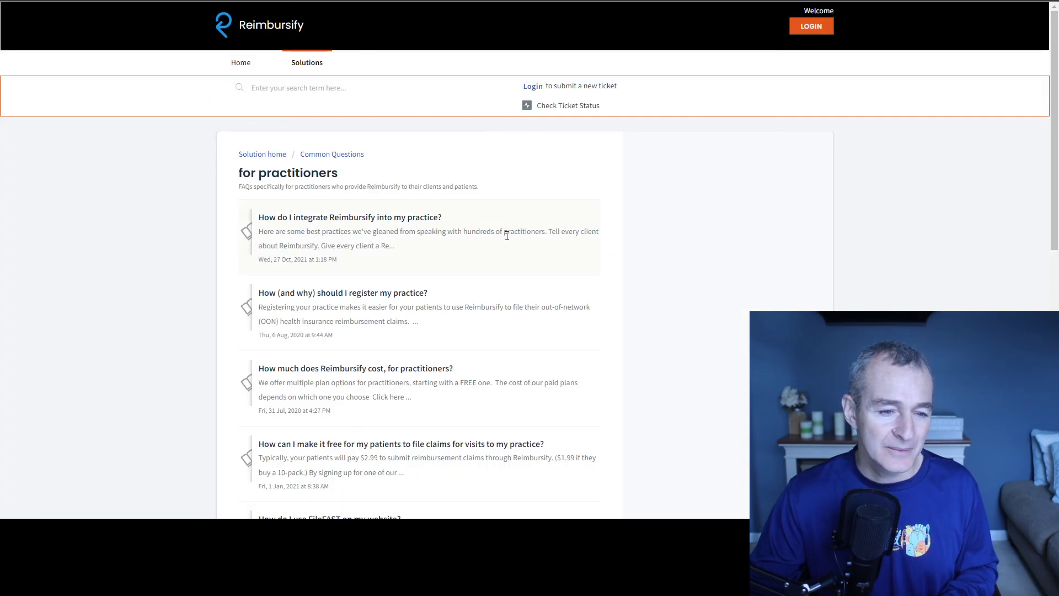
pyautogui.scroll(-7, 506, 235)
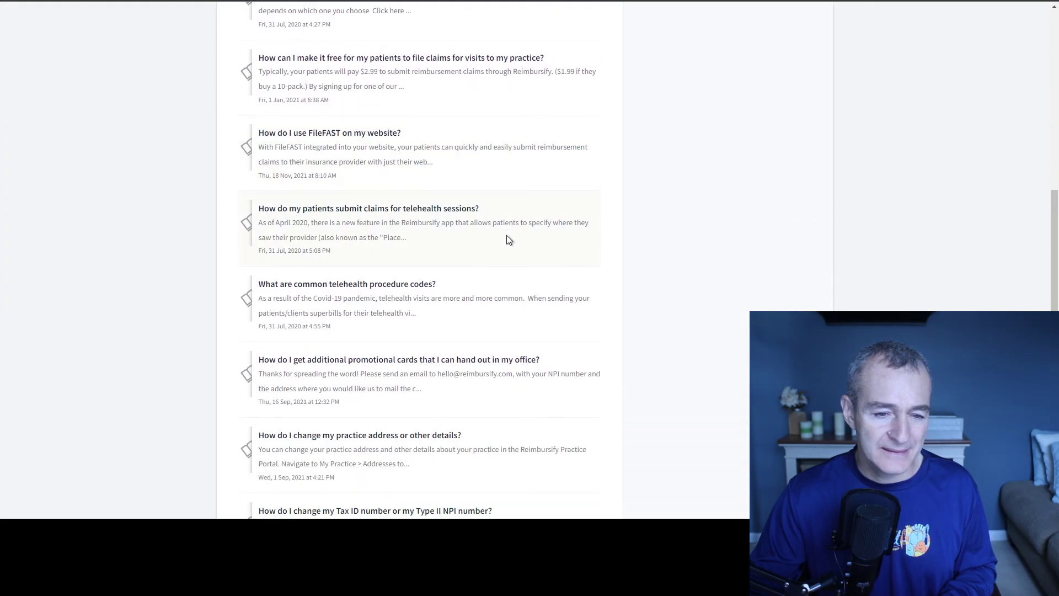
pyautogui.scroll(-3, 507, 236)
pyautogui.scroll(5, 507, 236)
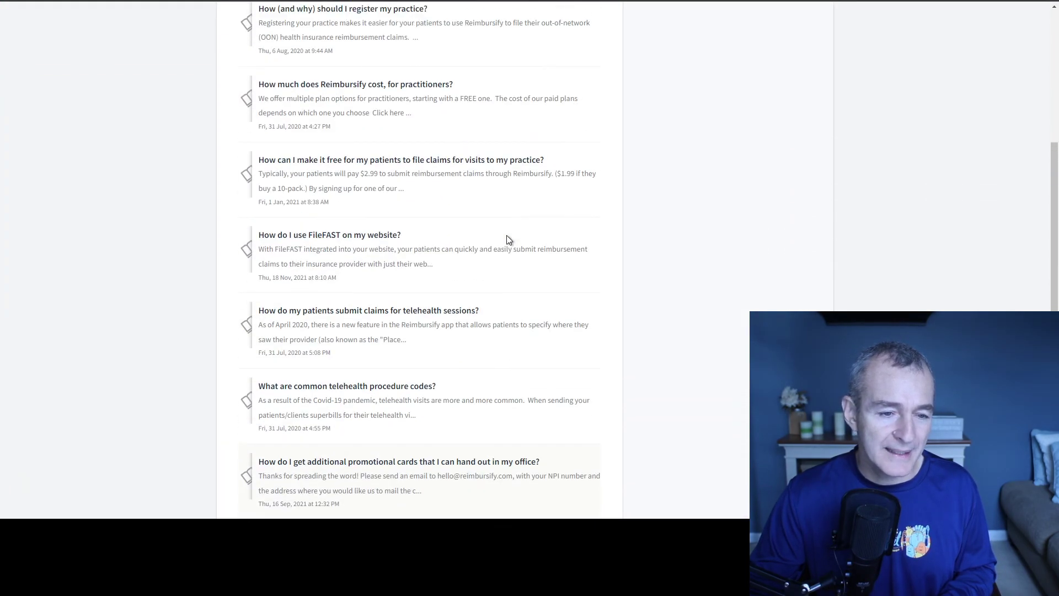
pyautogui.scroll(5, 508, 239)
pyautogui.hotkey('ctrl', 'w')
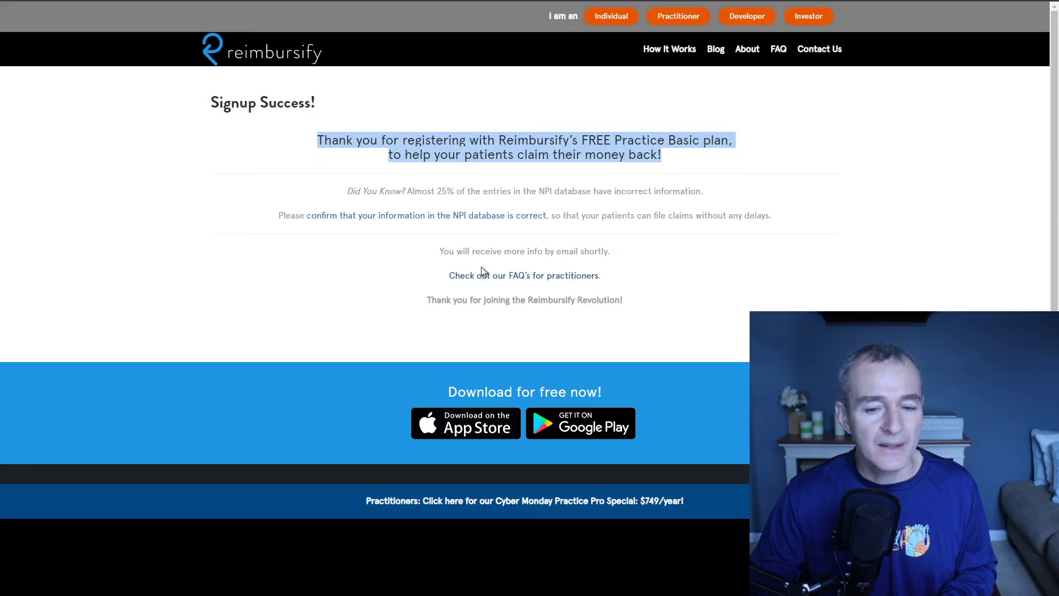